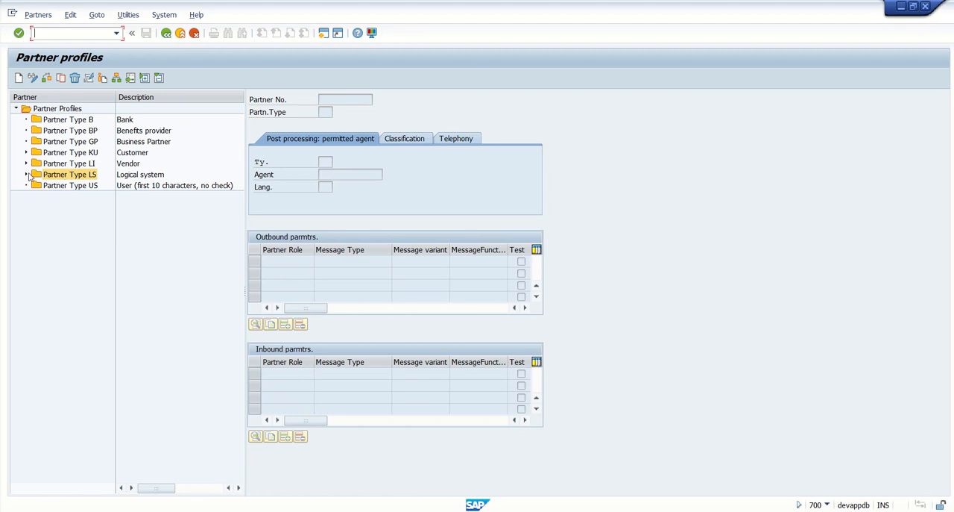
Create a new partner profile under the logical systems with partner number D500RECV and partner type LS
click(26, 173)
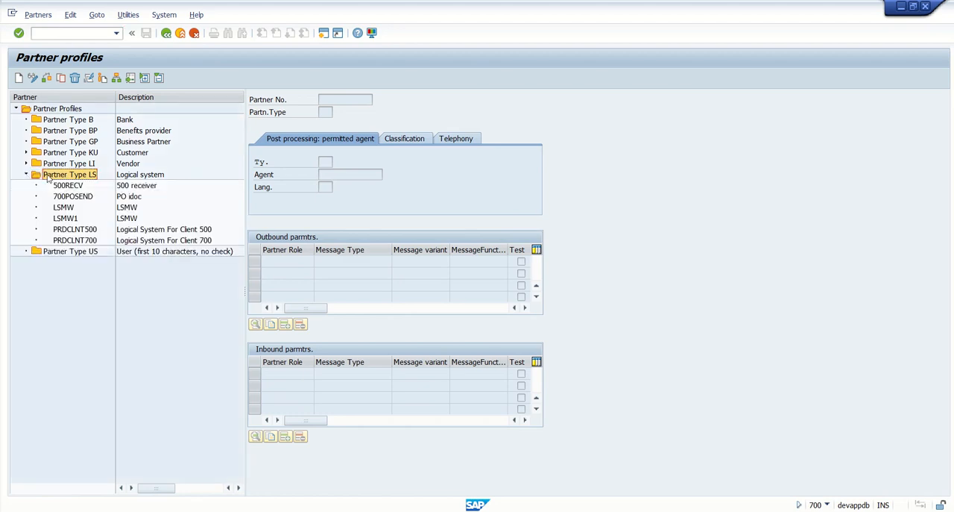
click(19, 78)
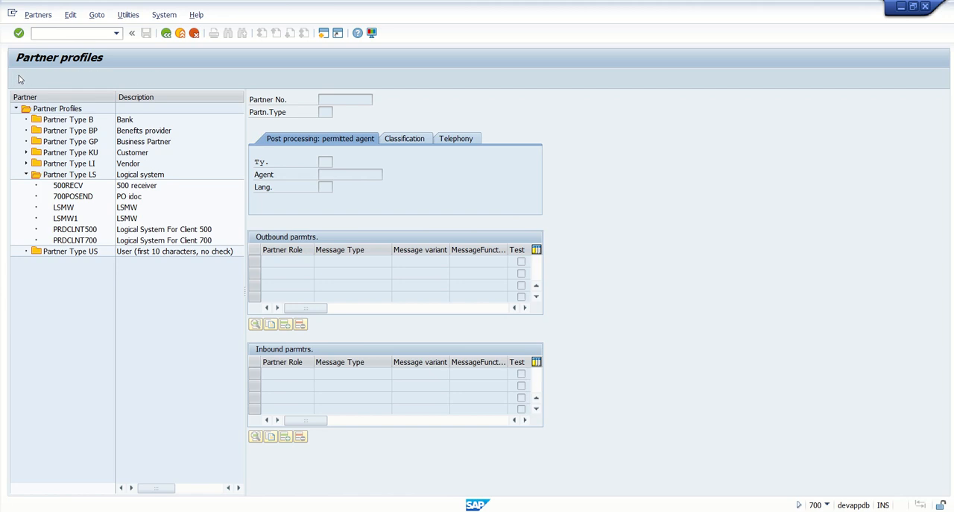
text(D)
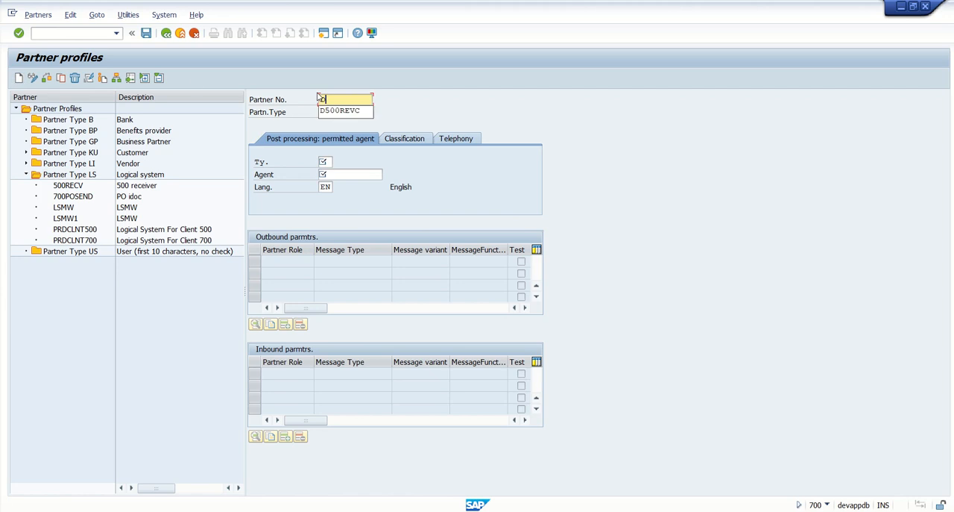
text(500RECV)
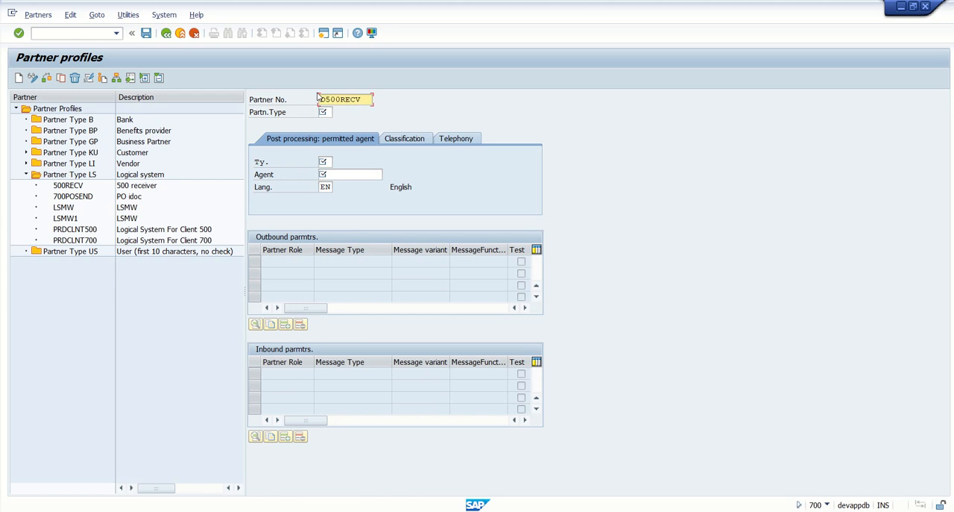
key(Tab)
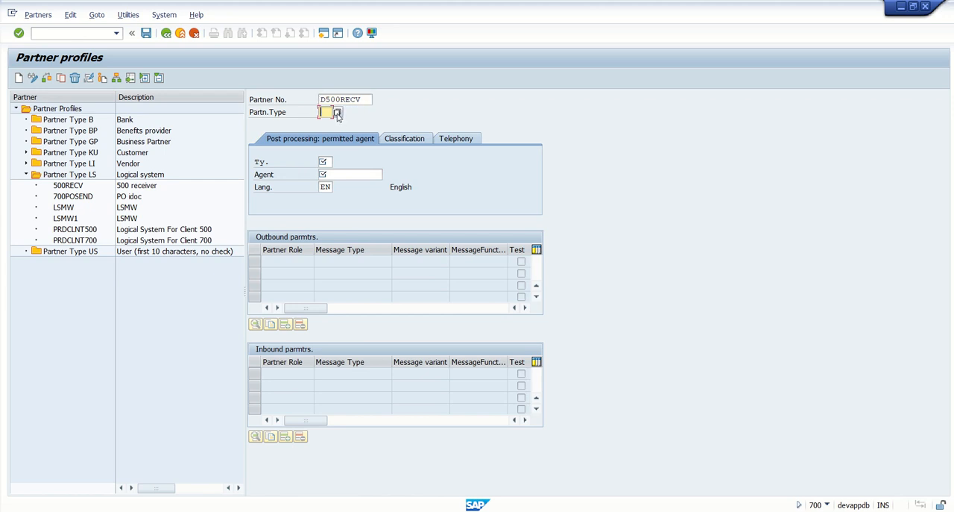
click(337, 112)
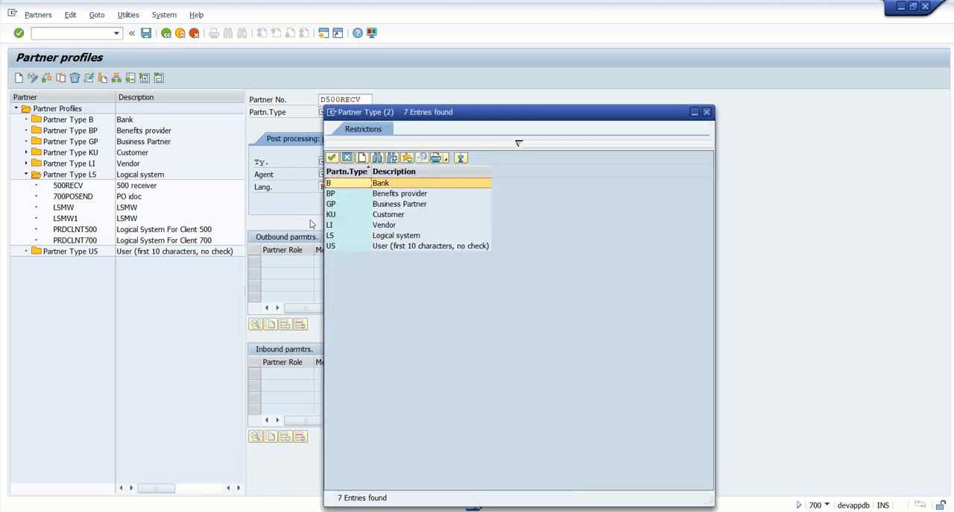
double_click(343, 236)
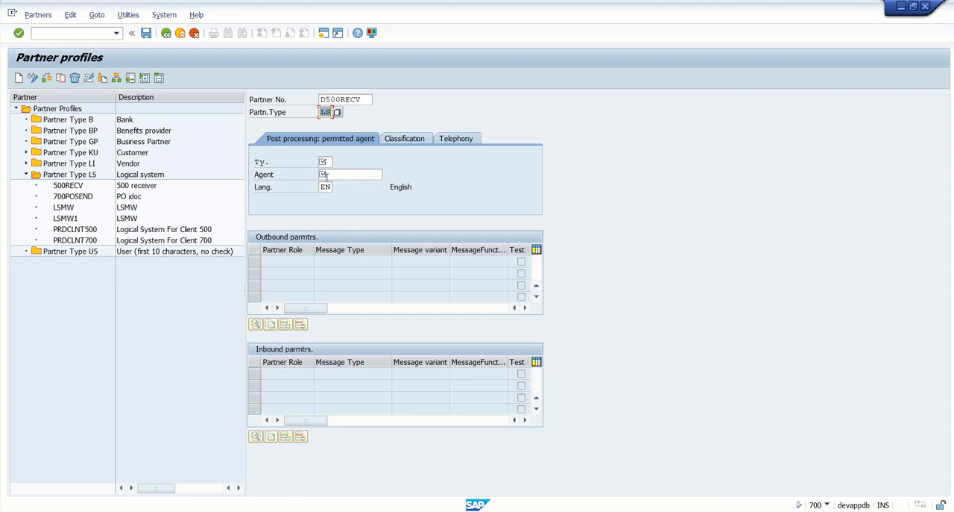
Set the post-processing agent type to User (US) and the agent to PORTAL
click(325, 162)
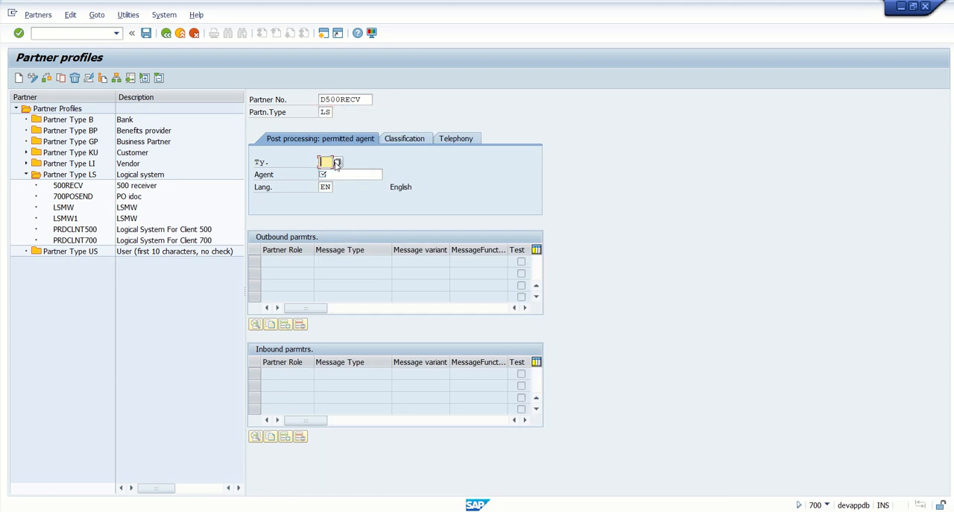
click(336, 163)
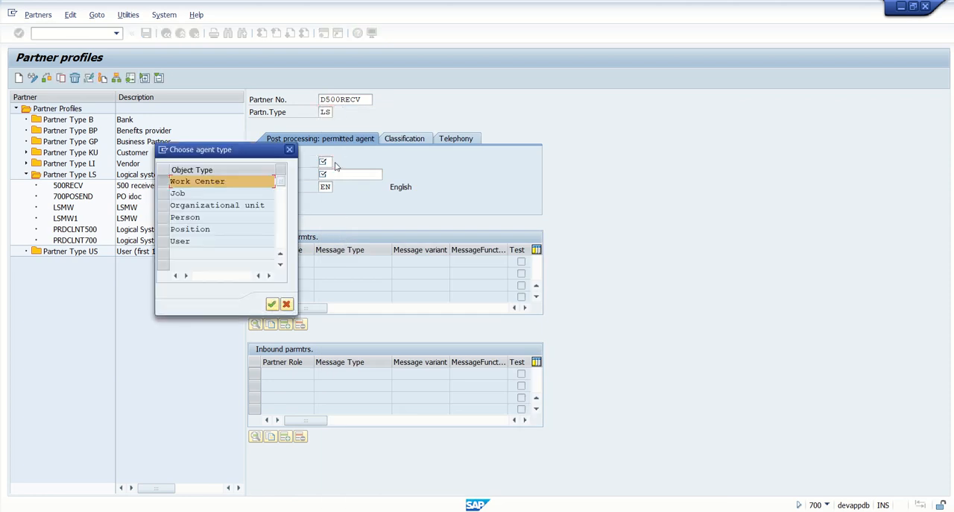
click(173, 241)
click(271, 304)
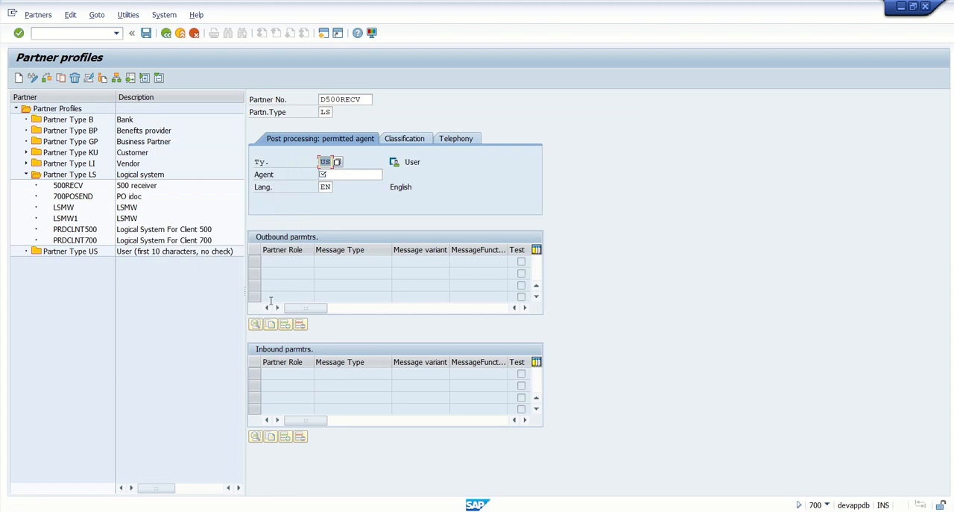
click(361, 176)
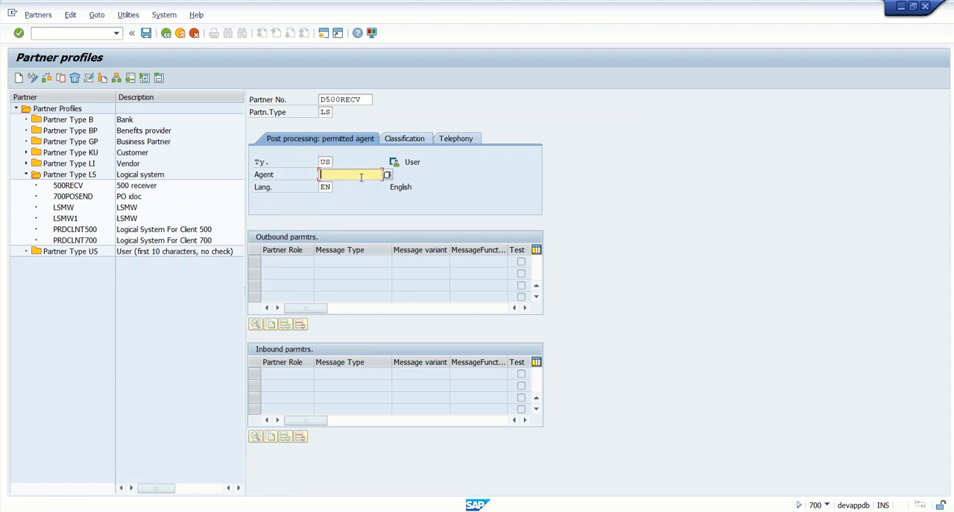
text(portal)
key(Return)
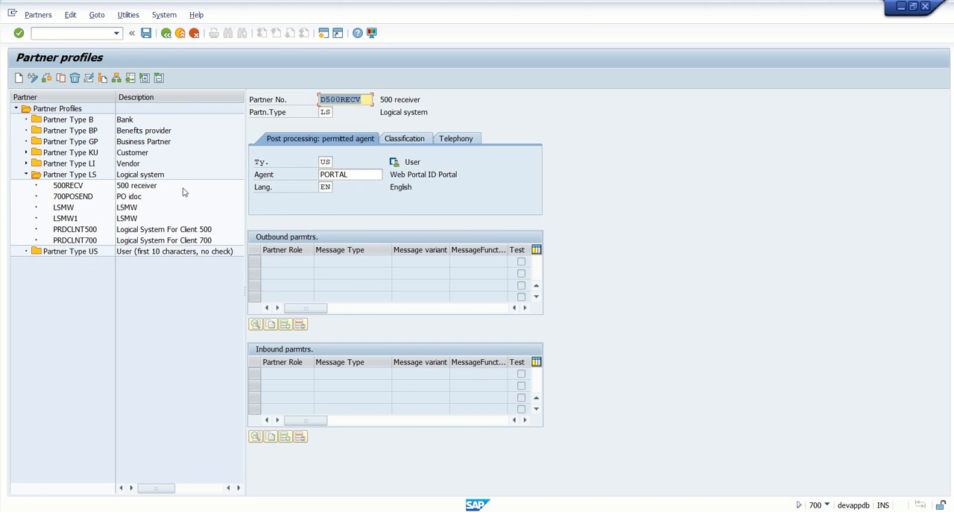
Save the new D500RECV partner profile
click(264, 102)
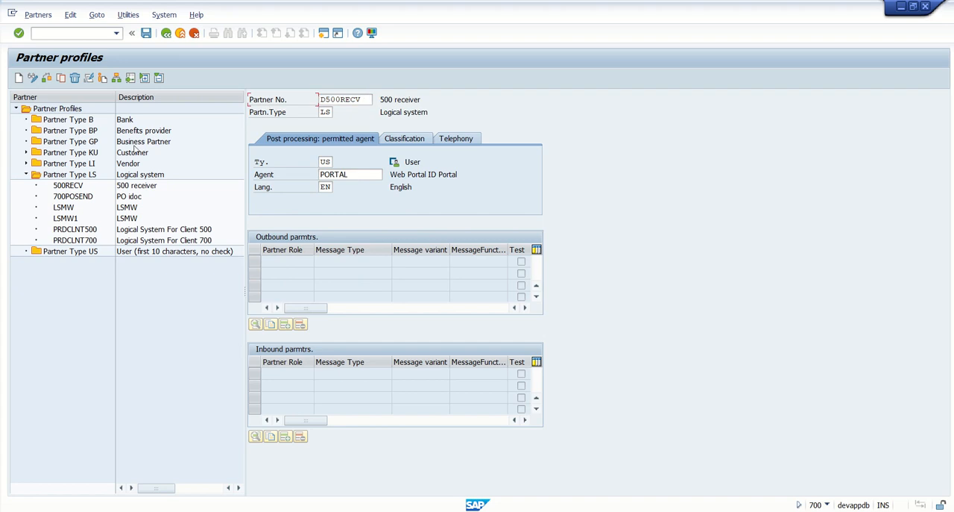
click(32, 78)
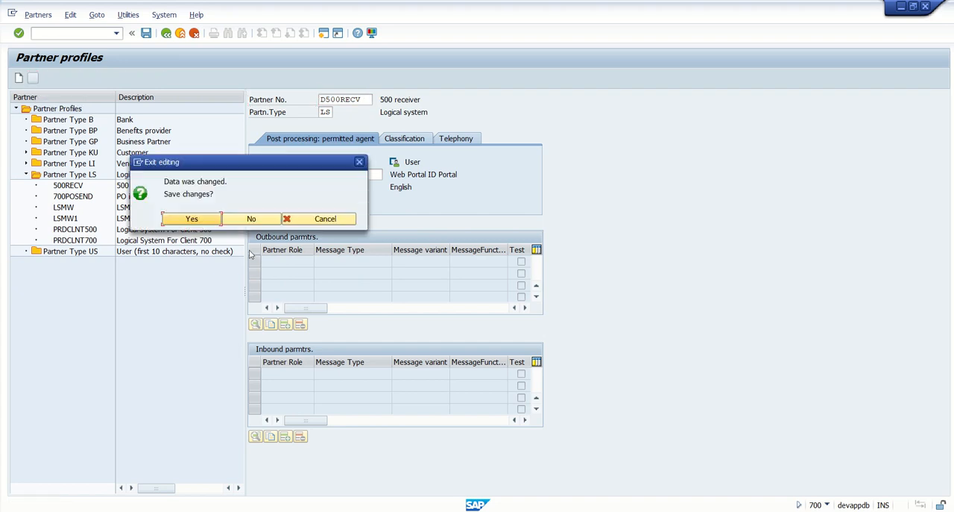
click(288, 218)
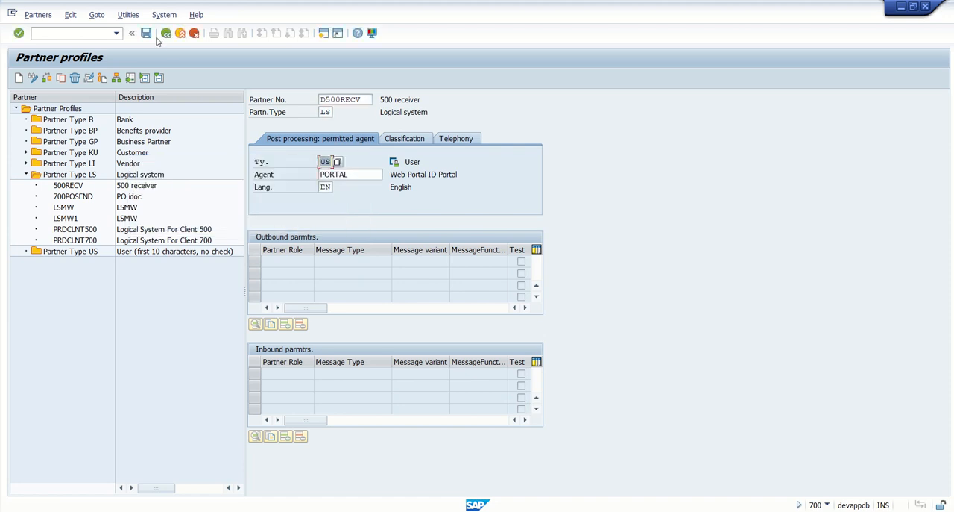
click(146, 34)
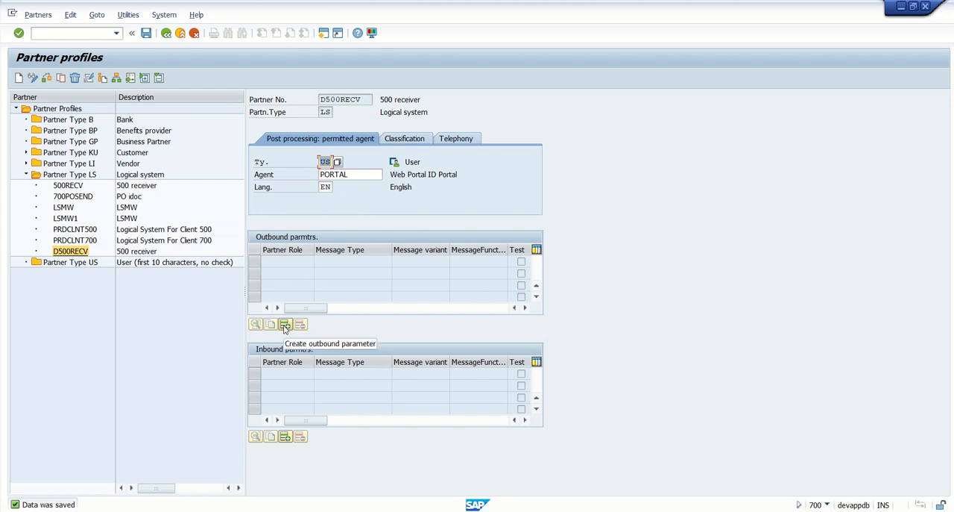
Create an outbound parameter for D500RECV with message type MATMAS and tRFC receiver port A000000004
click(284, 325)
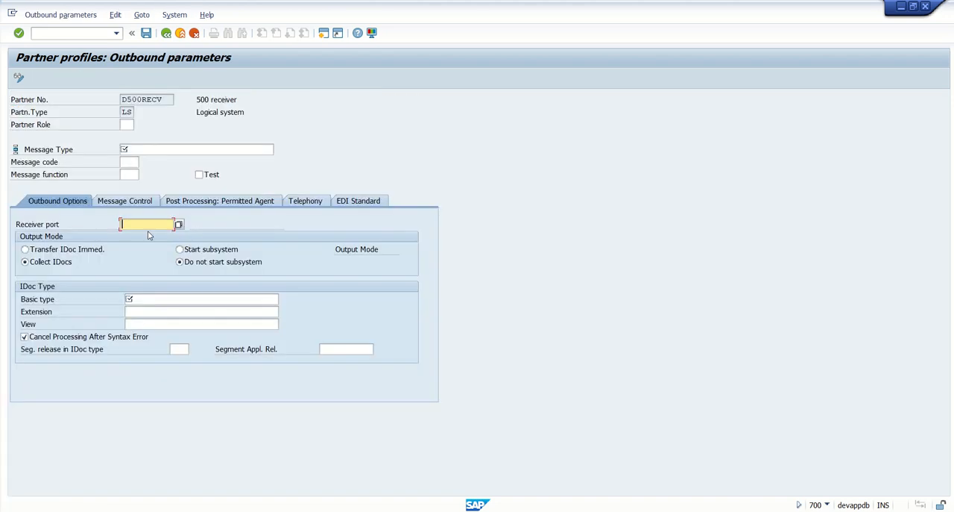
click(153, 149)
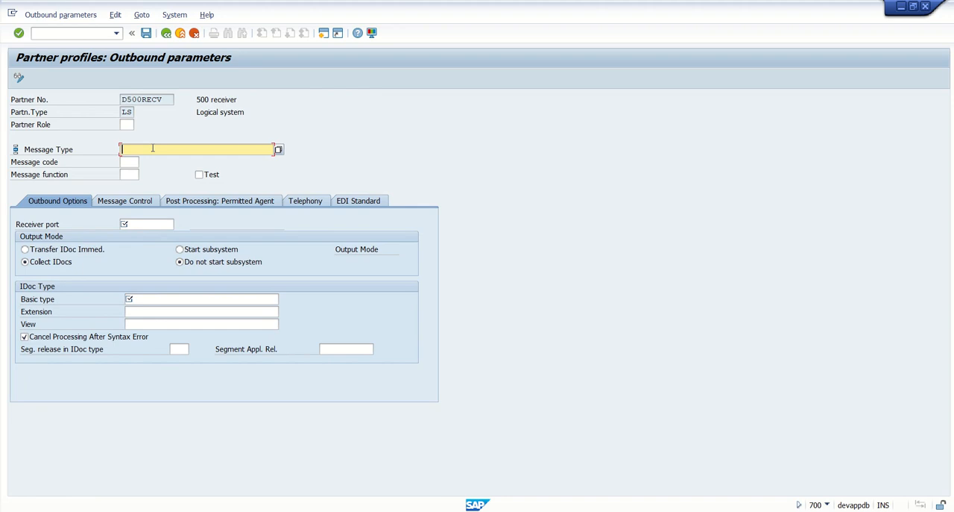
text(MATMAS)
click(139, 224)
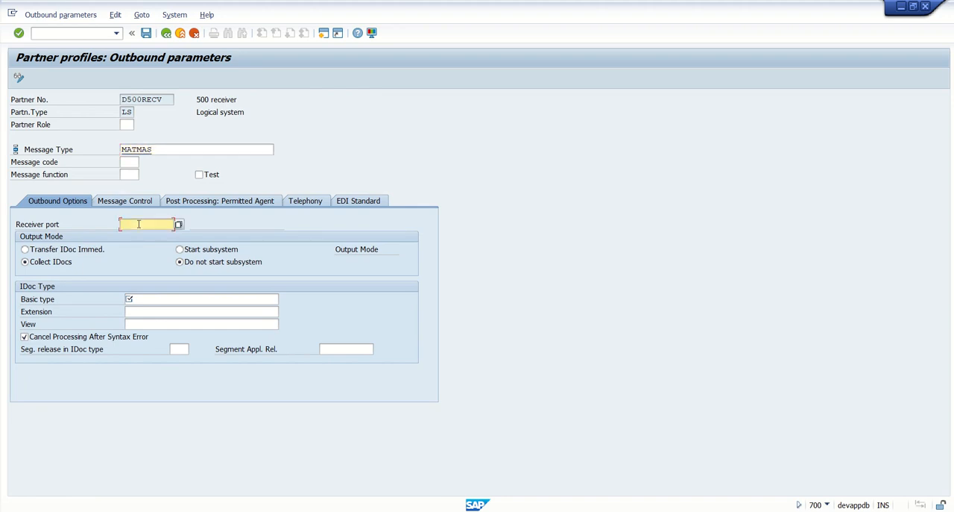
click(179, 224)
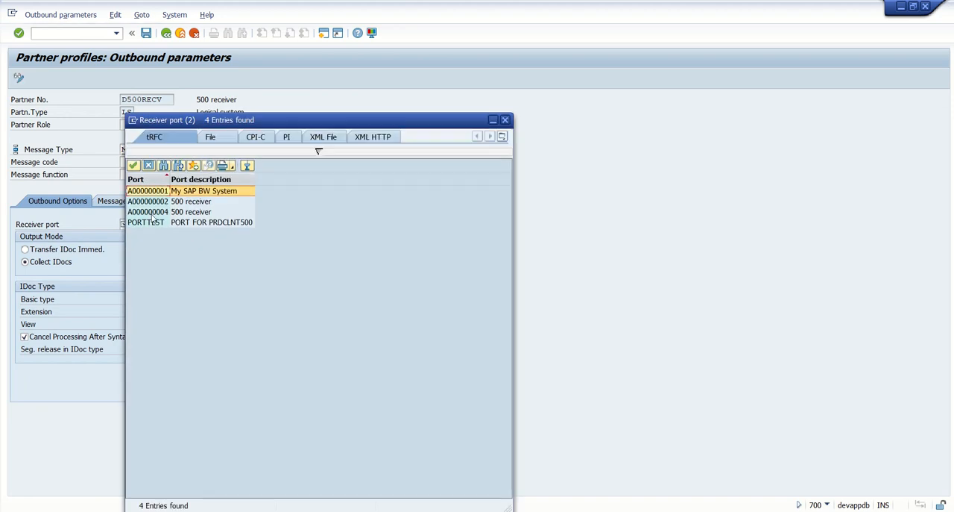
click(155, 212)
double_click(155, 213)
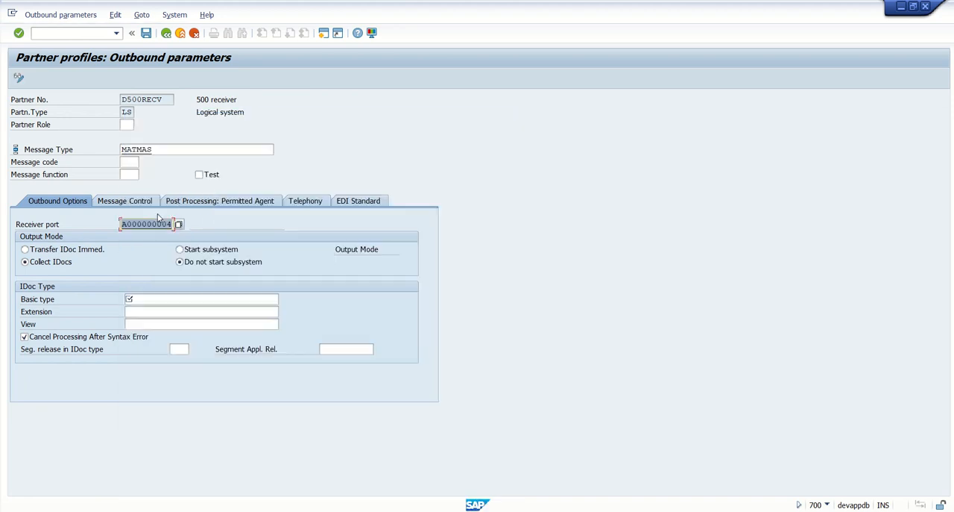
Set the IDoc basic type to MATMAS05 and the output mode to Transfer IDoc Immed
click(151, 299)
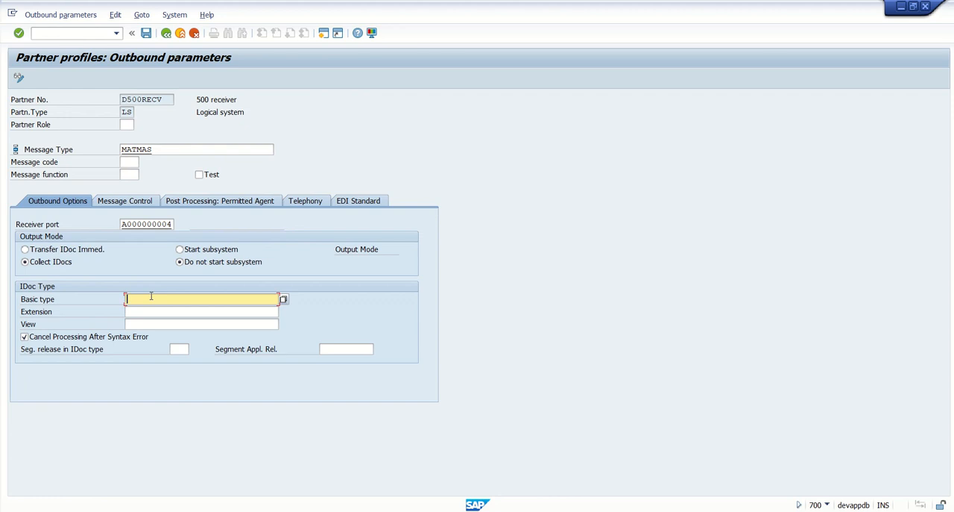
text(MATMAS05)
click(29, 249)
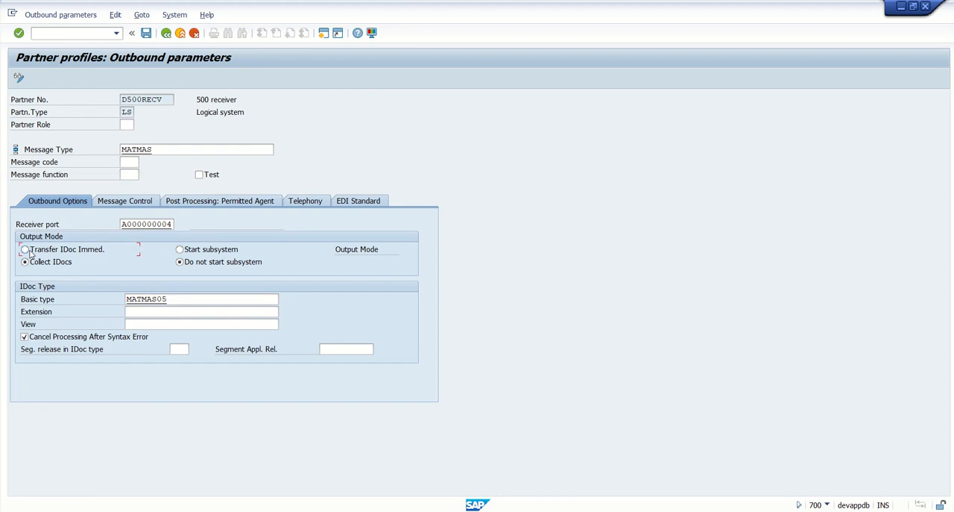
key(Return)
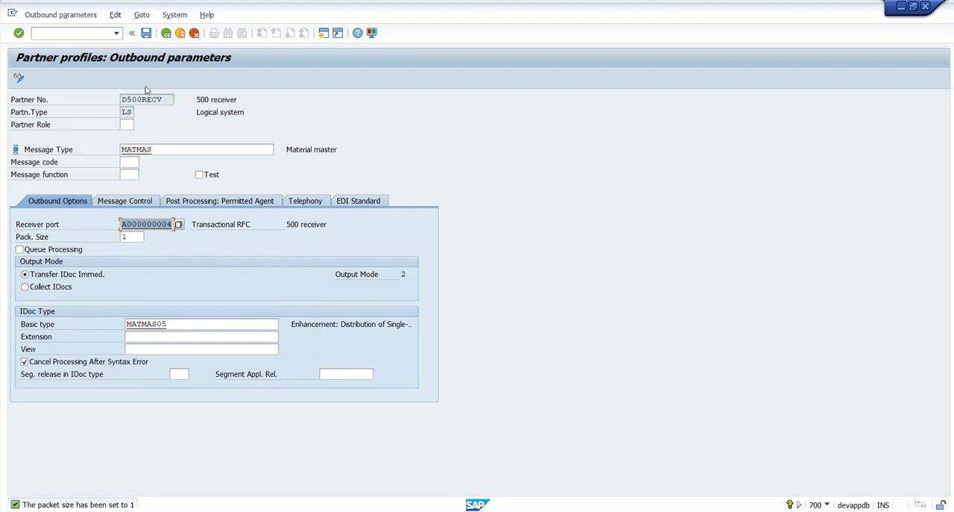
Save the MATMAS outbound parameters and leave the partner profiles transaction, returning to SAP Easy Access
click(146, 34)
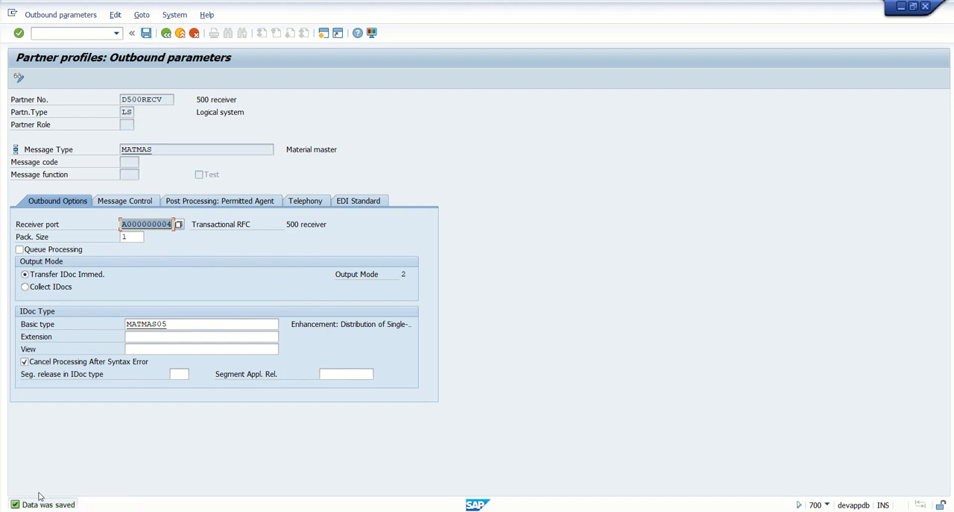
click(147, 34)
click(166, 35)
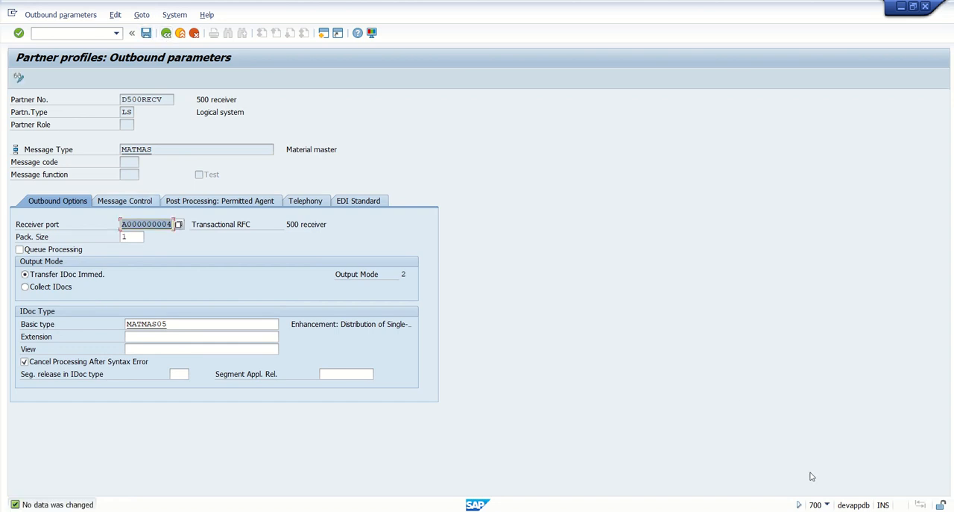
click(167, 34)
click(168, 34)
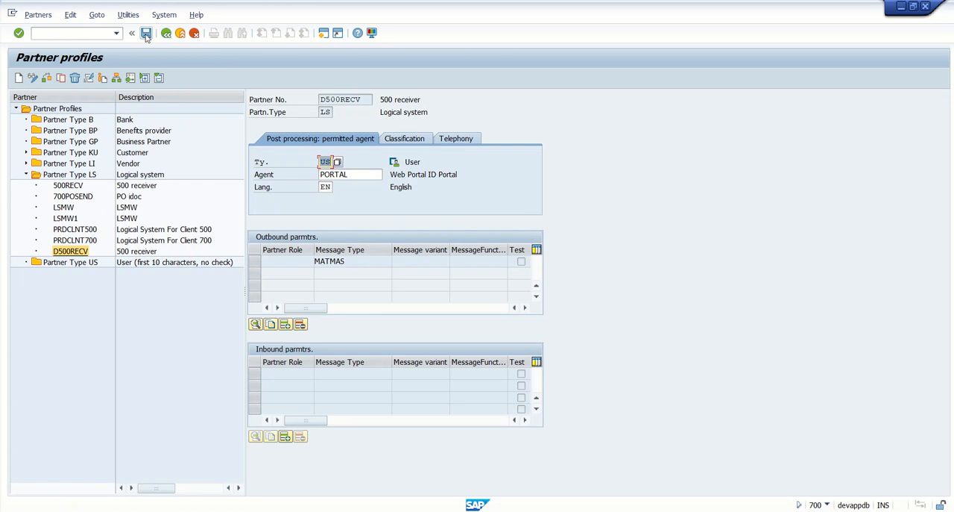
click(146, 34)
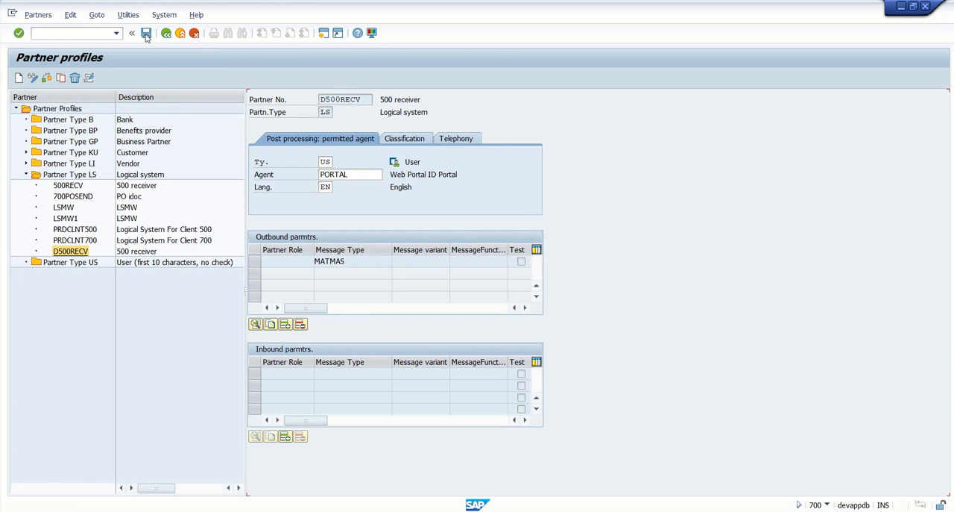
click(365, 266)
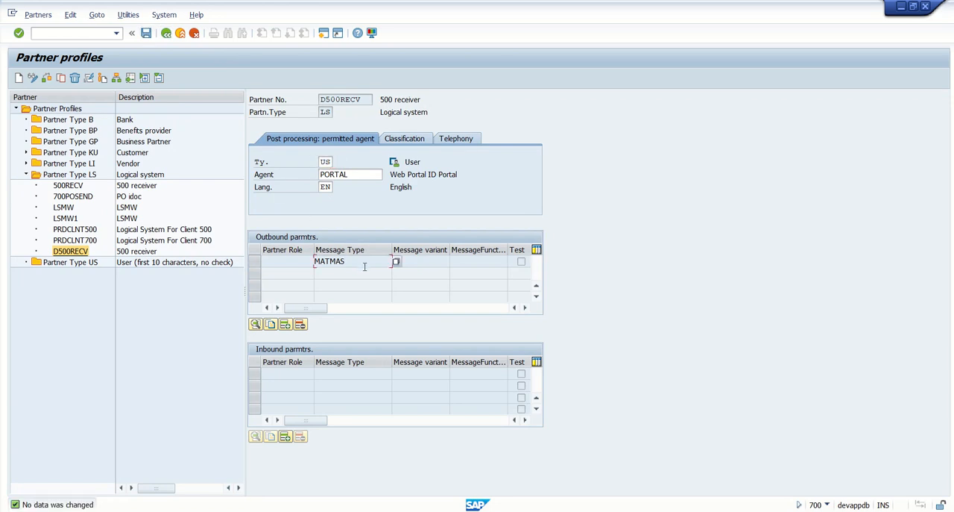
click(166, 33)
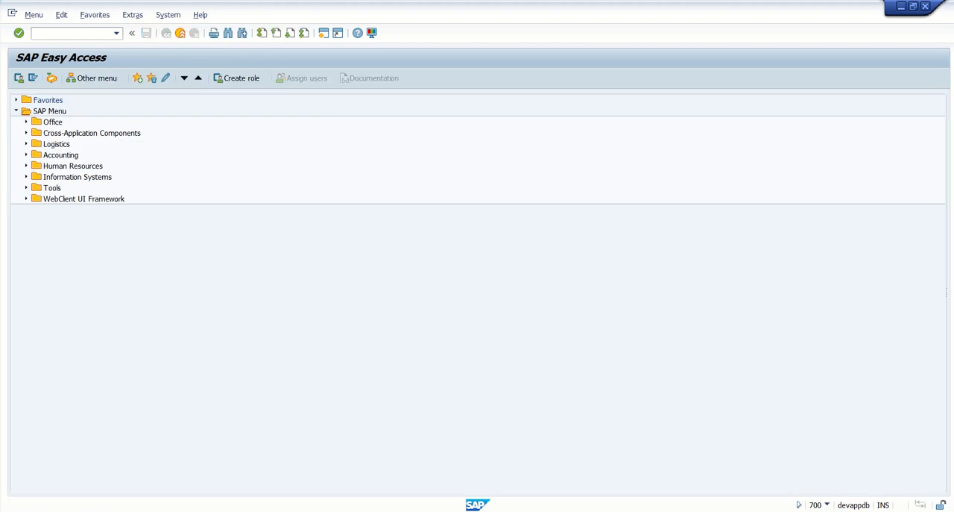
Switch to the client 500 session, open transaction WE20 and expand the Partner Type LS folder
mouse_move(477, 504)
click(603, 488)
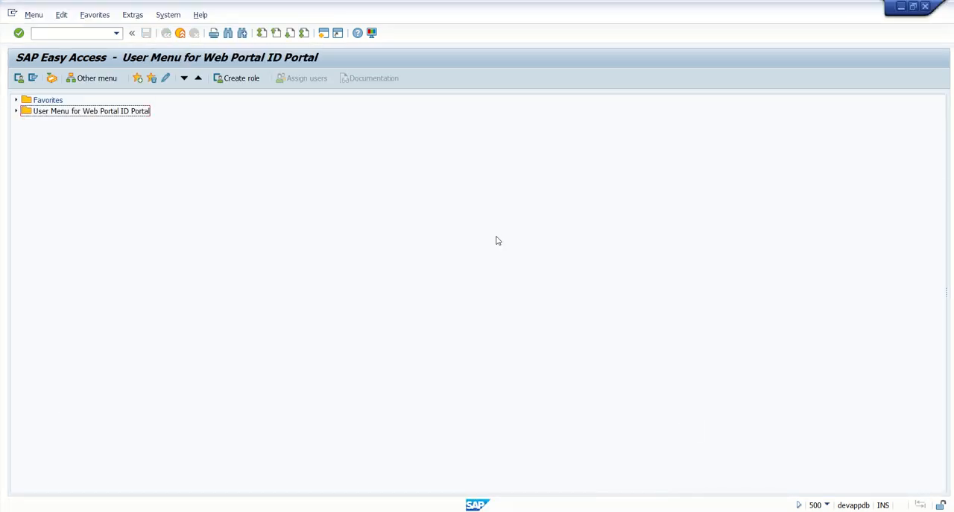
click(85, 35)
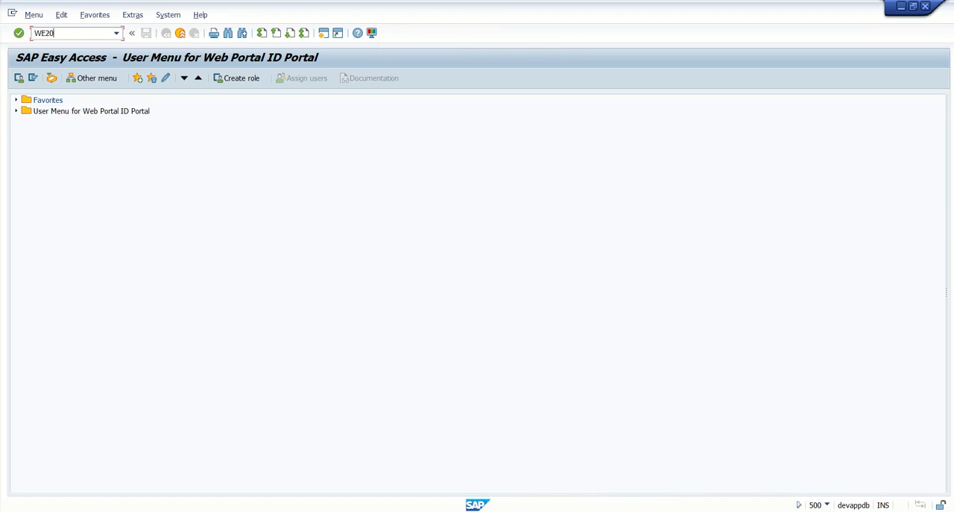
text(WE20)
key(Return)
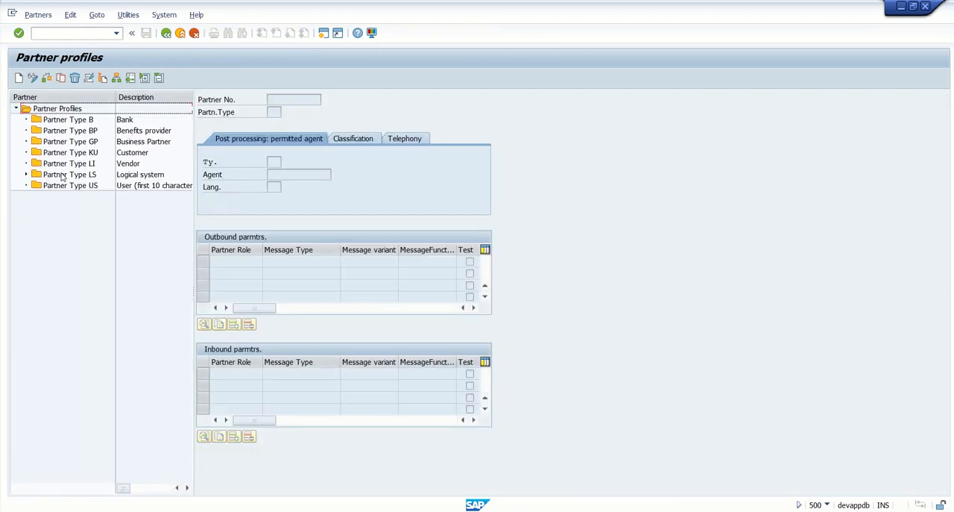
click(26, 173)
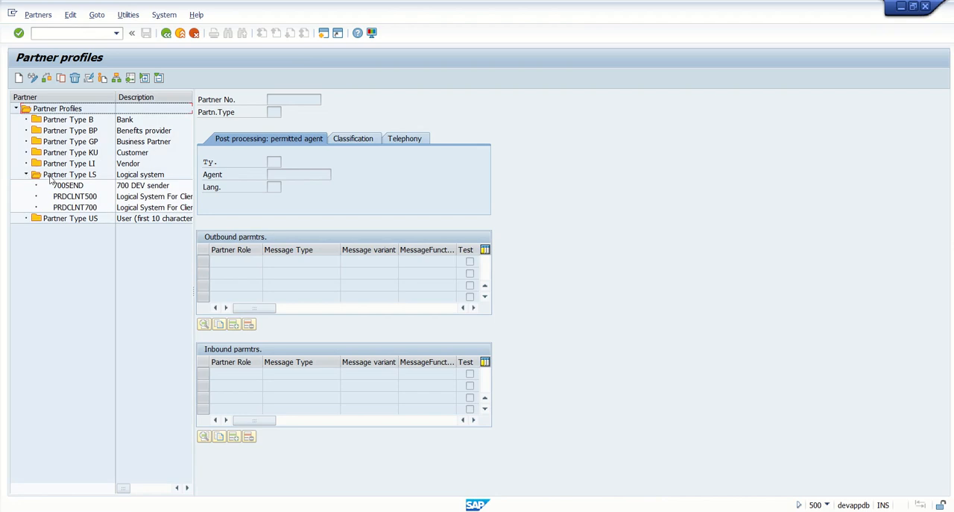
click(53, 177)
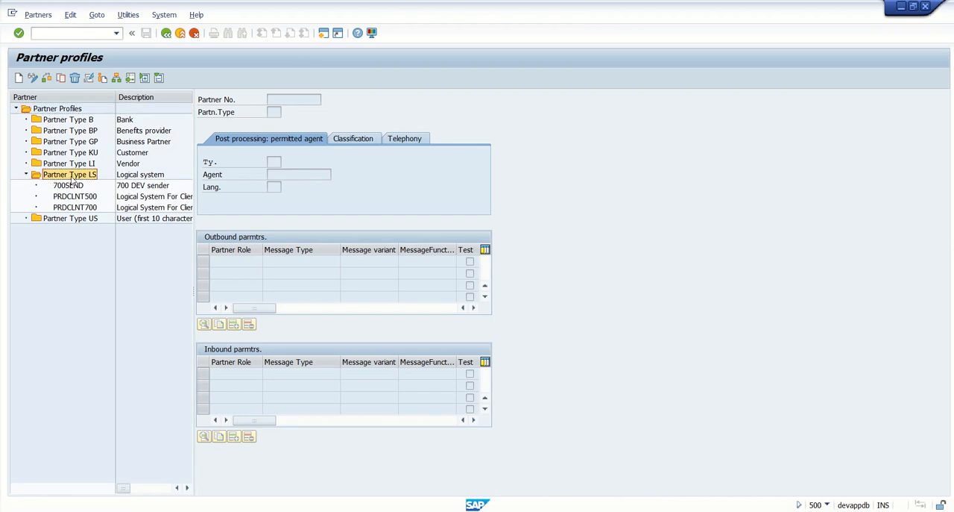
Create a new partner profile with partner number D700SEND and partner type LS
click(19, 78)
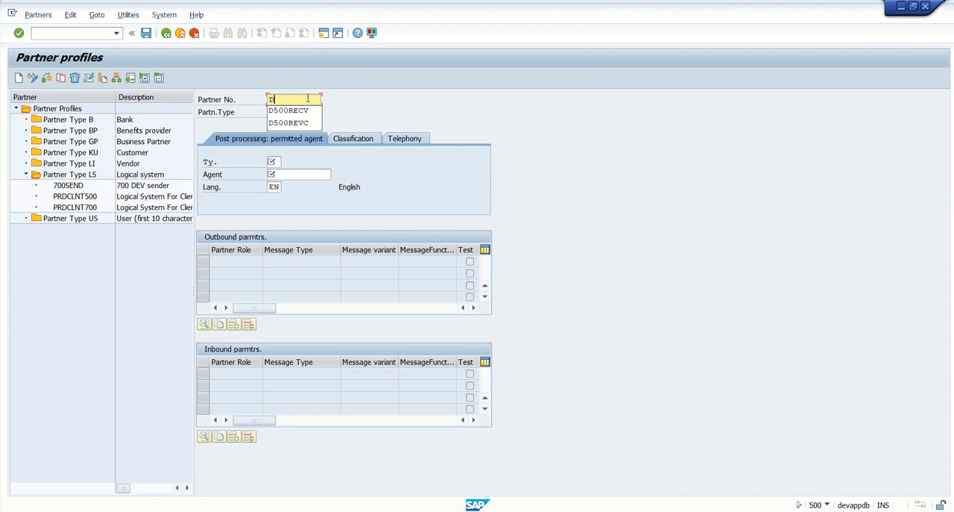
text(D7)
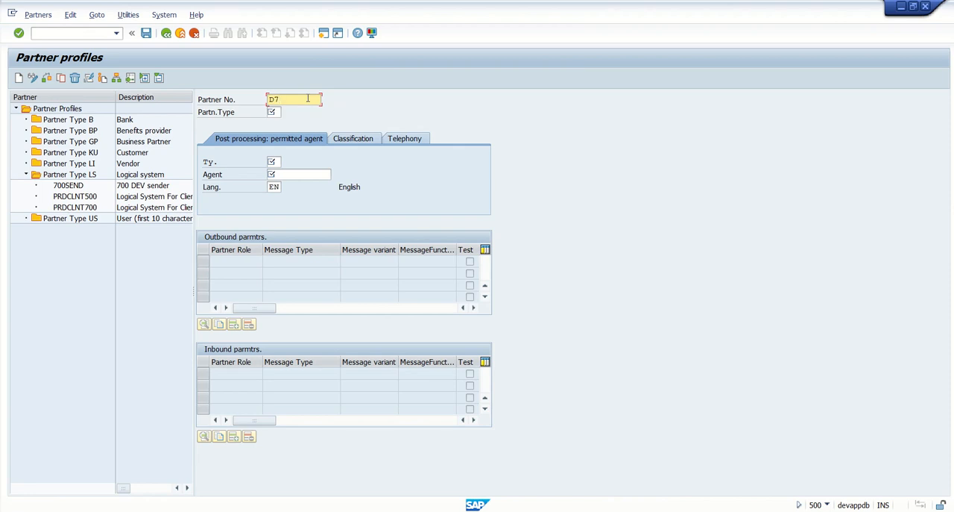
text(00SEND)
key(Tab)
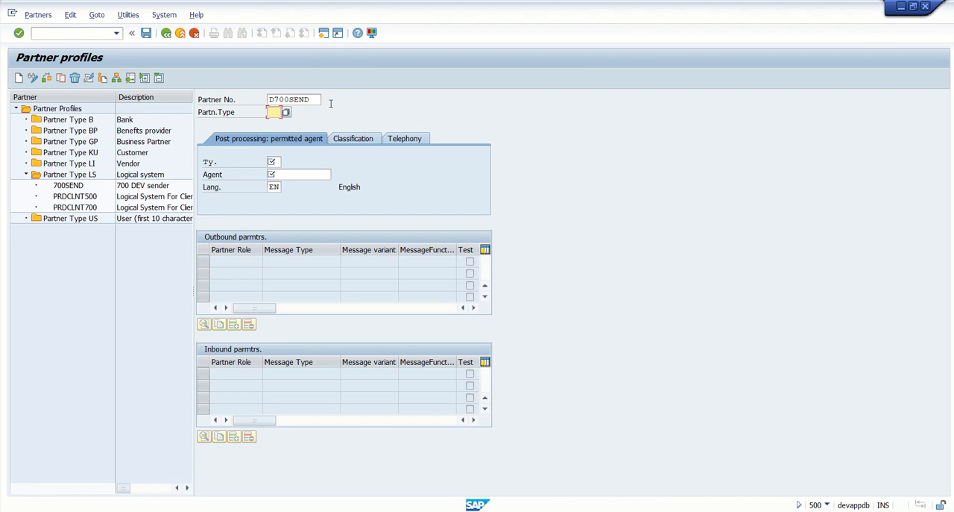
text(LS)
Set the permitted agent to type US and agent PORTAL, and save the D700SEND partner profile
key(Tab)
text(US)
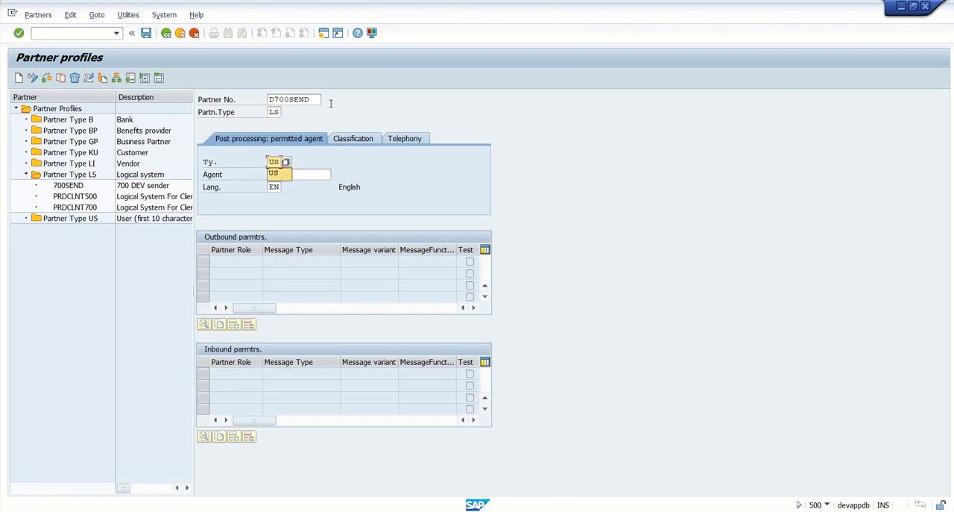
key(Tab)
text(PORTAL)
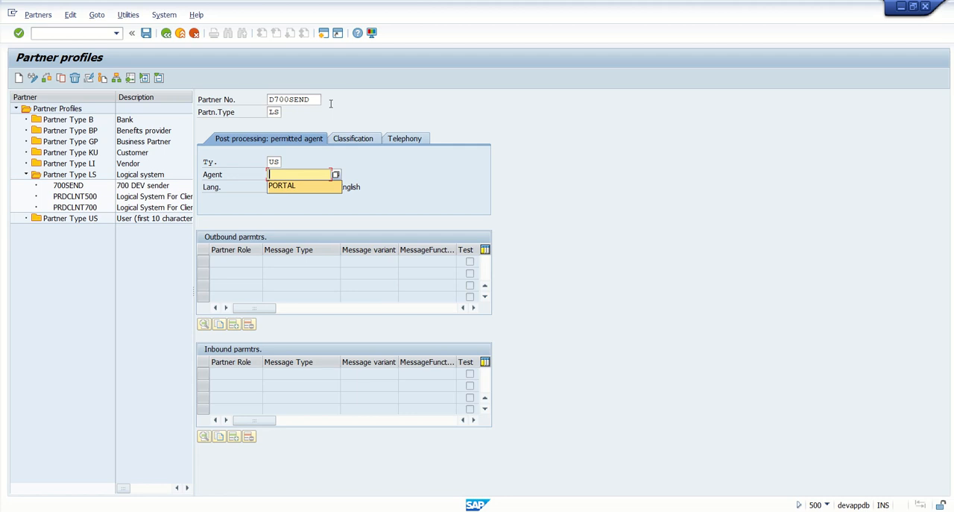
key(Return)
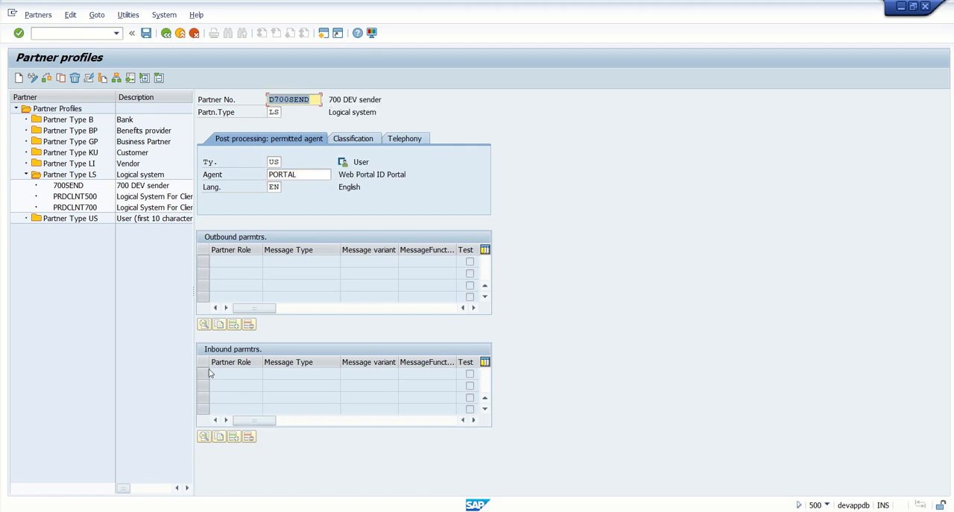
click(146, 34)
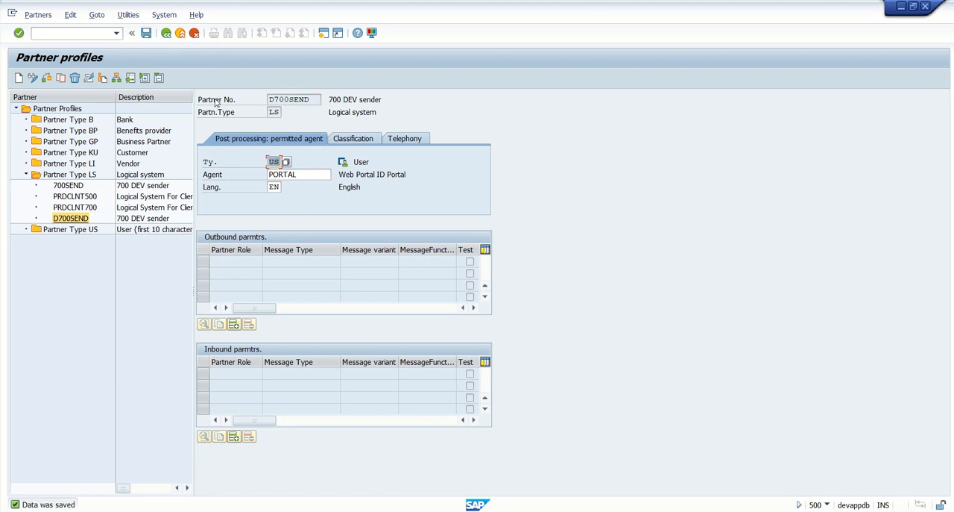
Add an inbound parameter to D700SEND with message type MATMAS
click(234, 439)
click(233, 438)
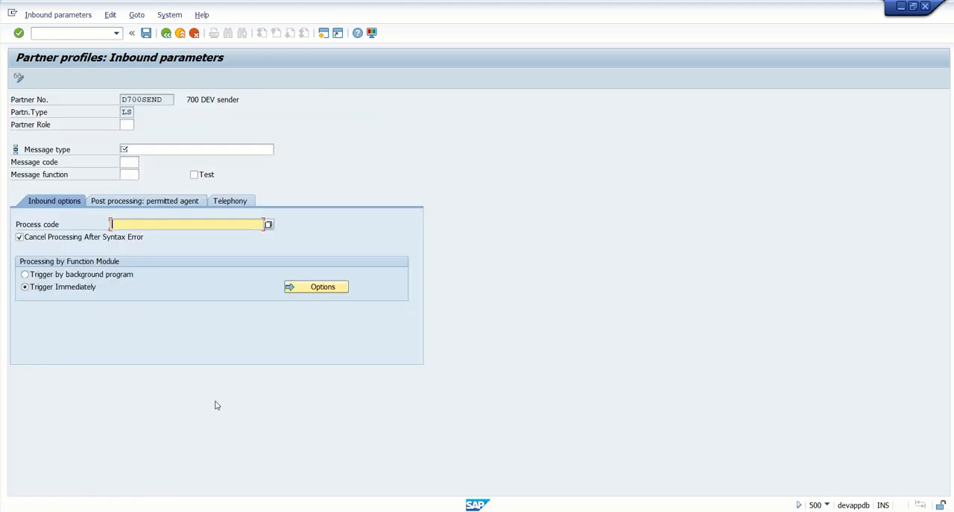
click(169, 147)
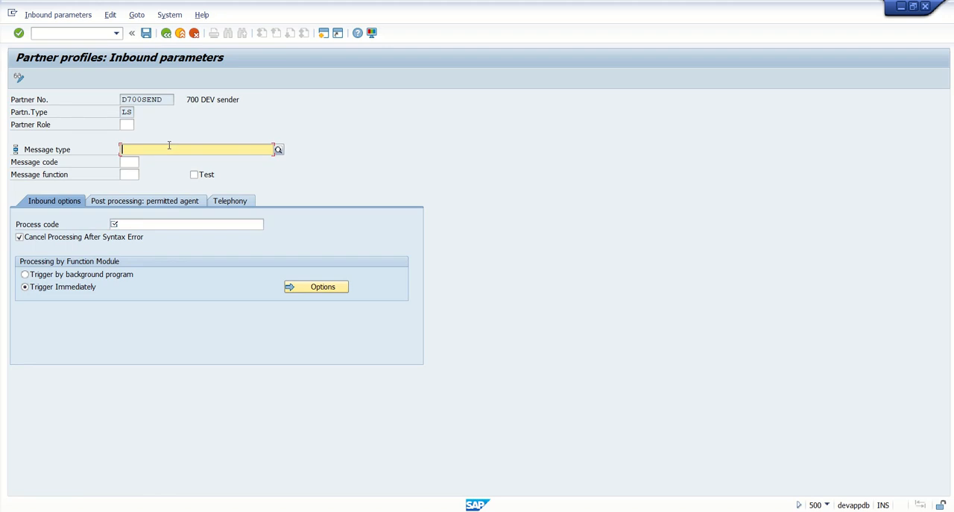
text(MATMAS)
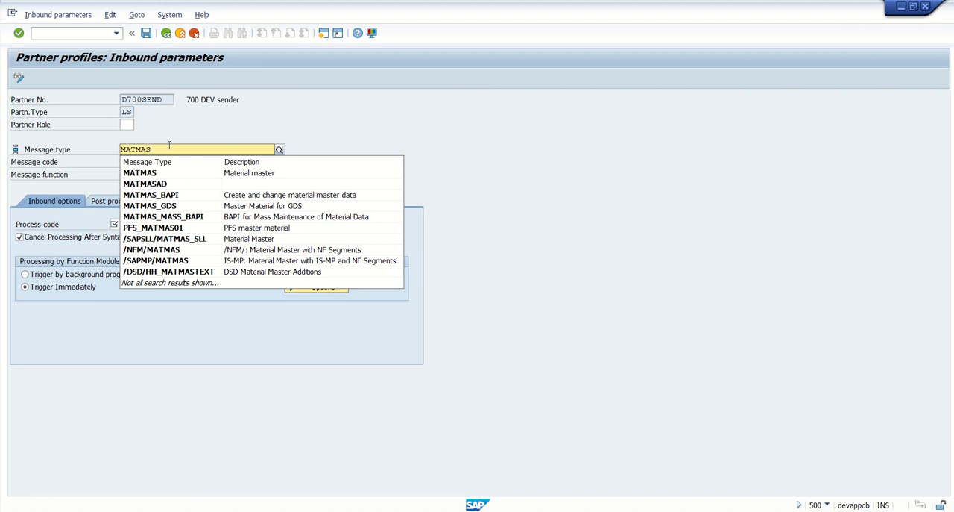
key(Return)
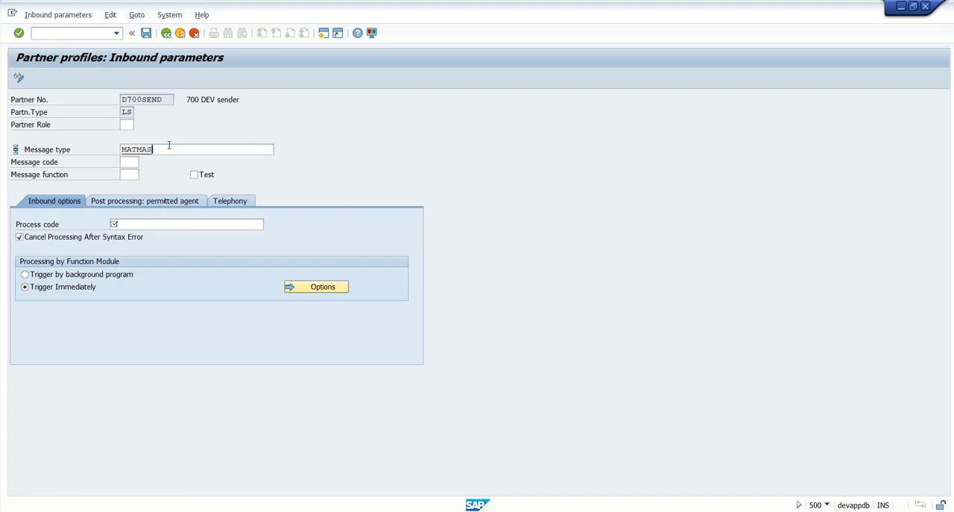
click(147, 224)
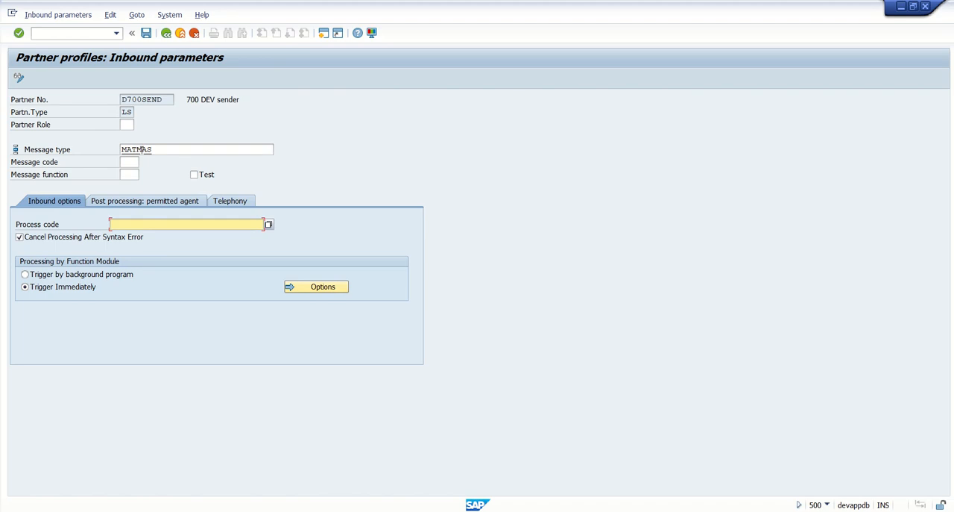
drag(142, 149, 100, 151)
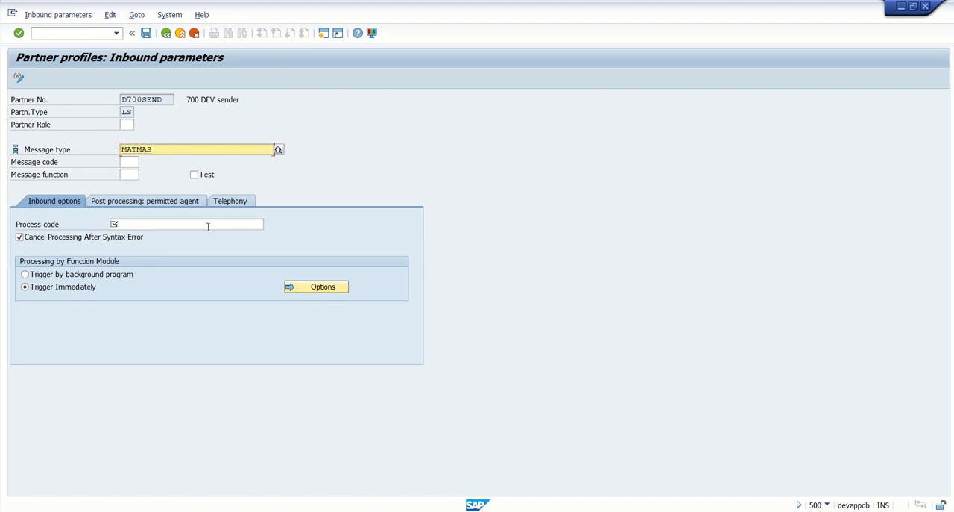
Choose MATM, the MATMAS material master data entry, as the inbound process code
click(263, 224)
click(269, 225)
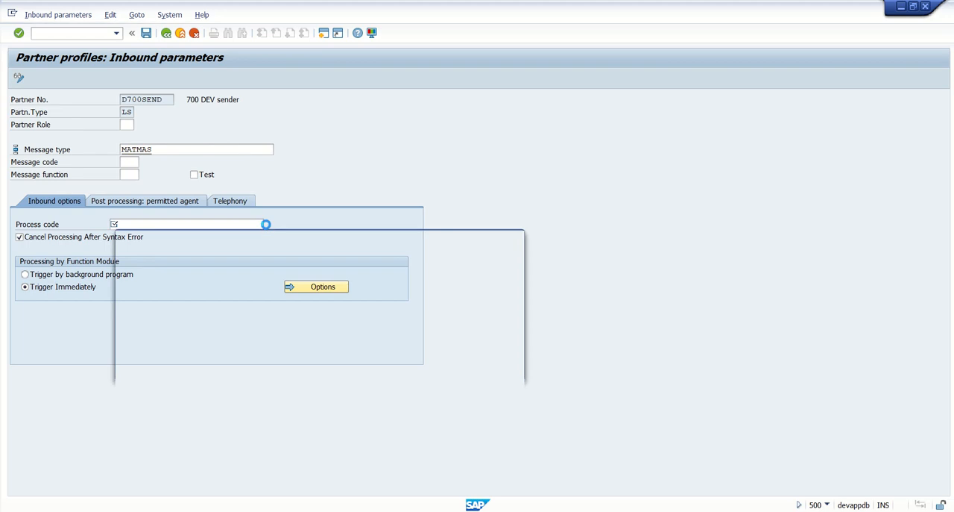
drag(314, 182, 450, 88)
click(304, 281)
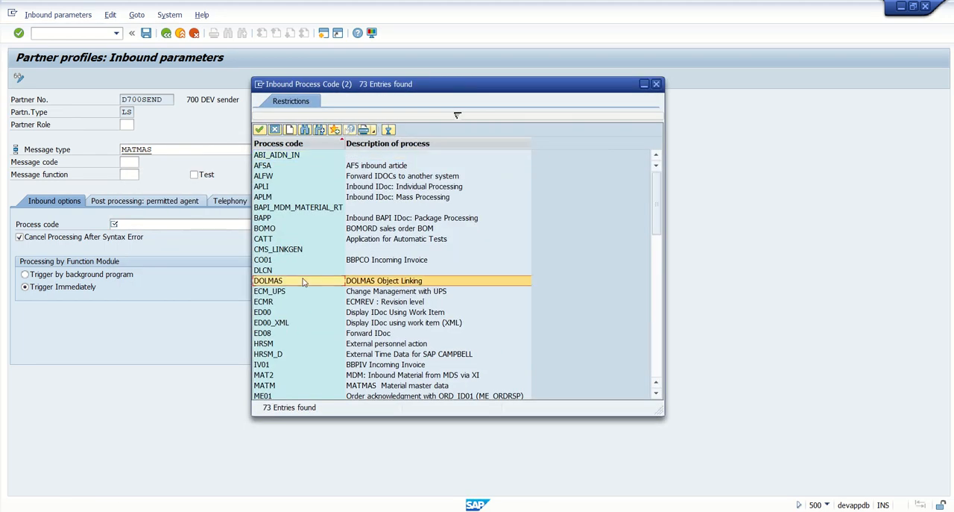
scroll(304, 281, down, 8)
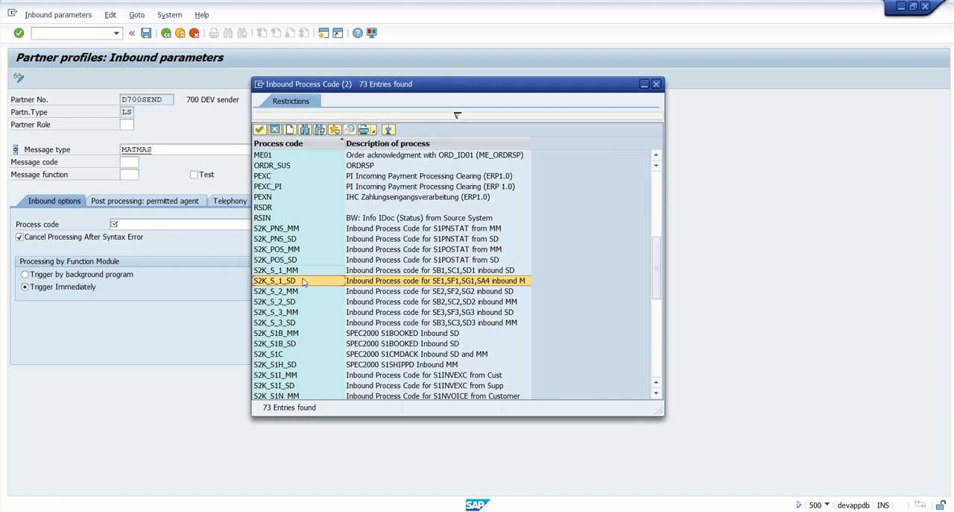
key(Up)
key(Up)
key(Up)
key(Up)
key(Up)
key(Up)
key(Up)
key(Up)
key(Up)
key(Up)
key(Up)
key(Up)
key(Up)
key(Up)
key(Up)
key(Down)
key(Down)
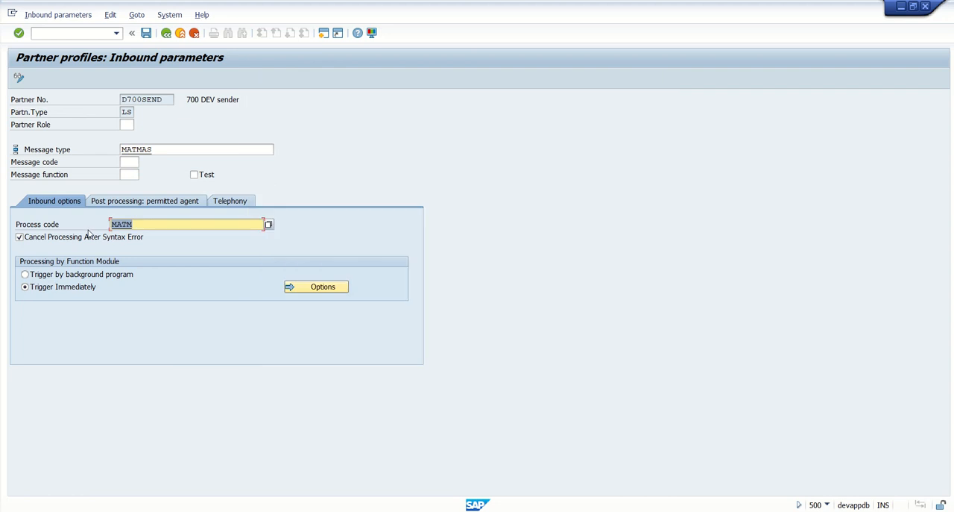
click(165, 219)
Open transaction WE42 in a new session and position the inbound process code list at MATM
click(324, 34)
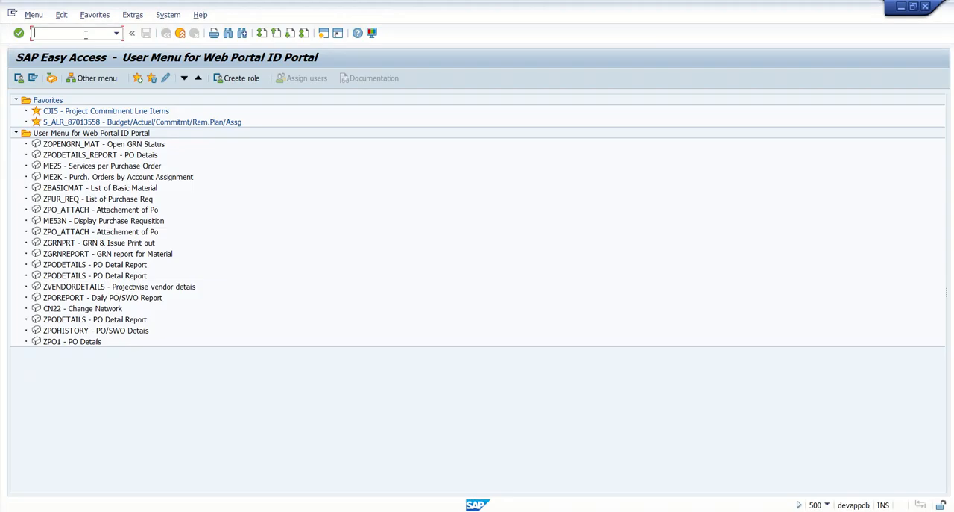
text(WE42)
key(Return)
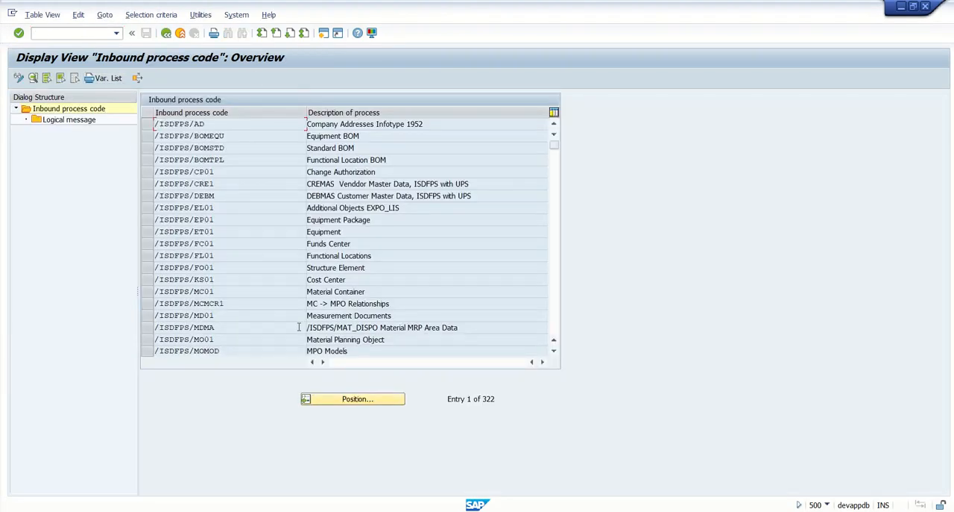
click(358, 398)
text(MATM)
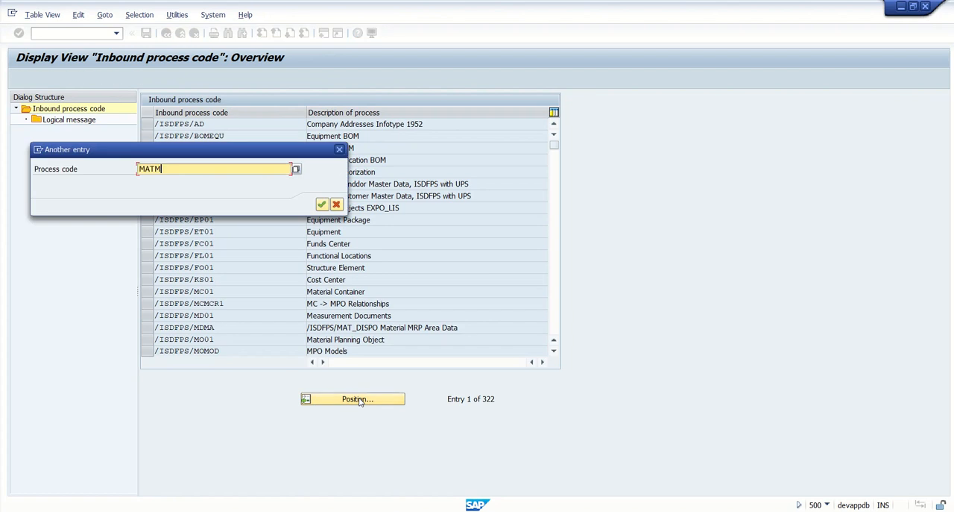
key(Return)
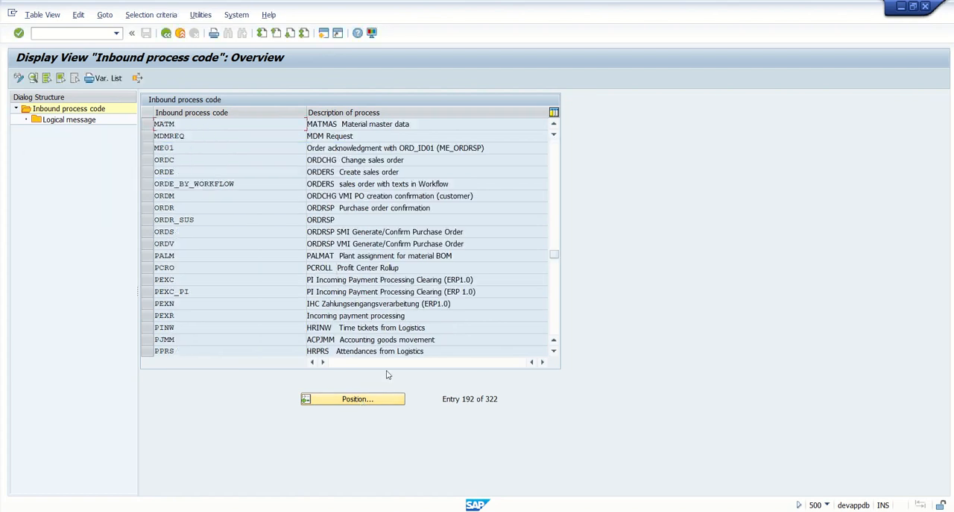
Display the details of process code MATM and examine its function module identification and processing type
click(147, 124)
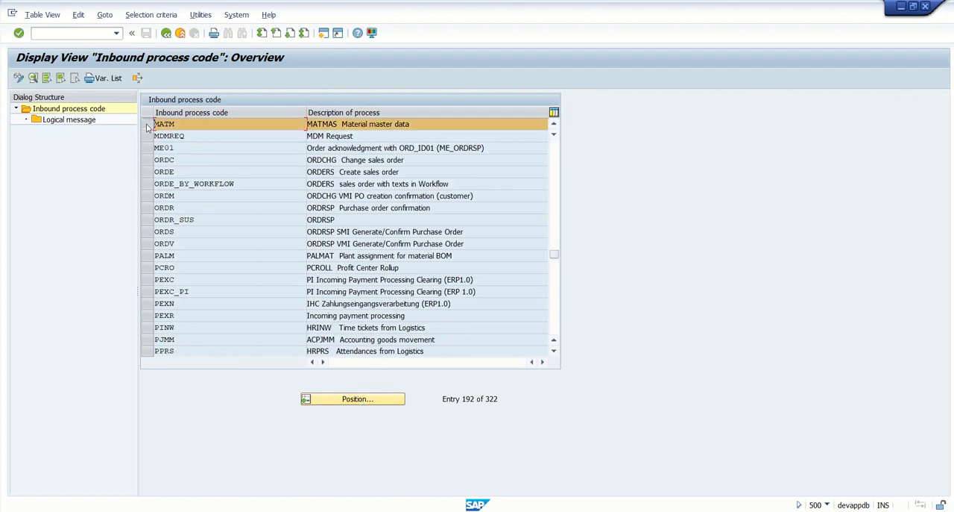
click(33, 78)
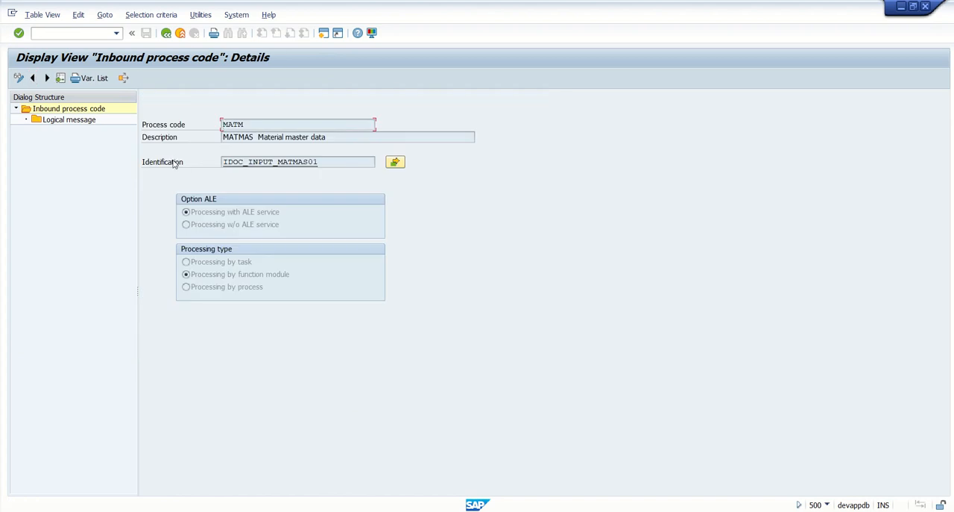
click(220, 276)
drag(330, 162, 170, 163)
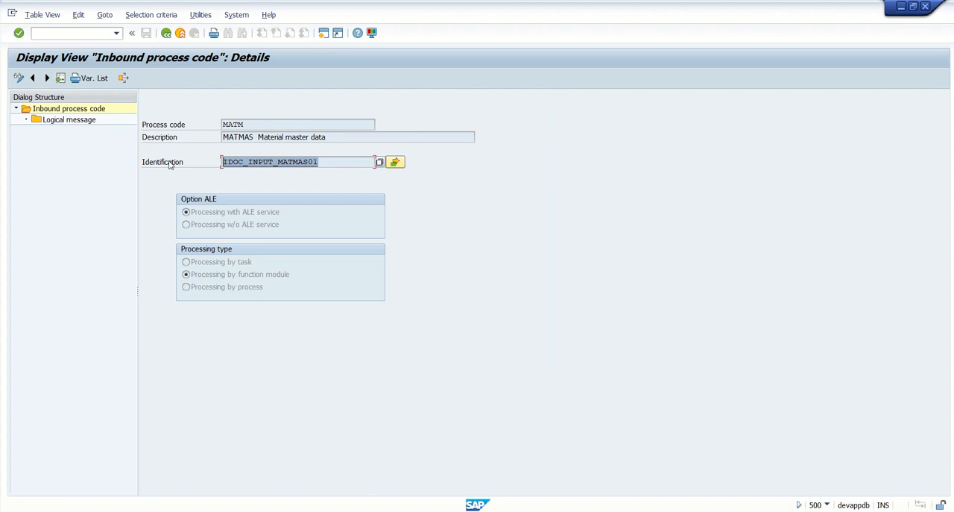
click(336, 159)
drag(341, 159, 166, 160)
drag(246, 126, 177, 133)
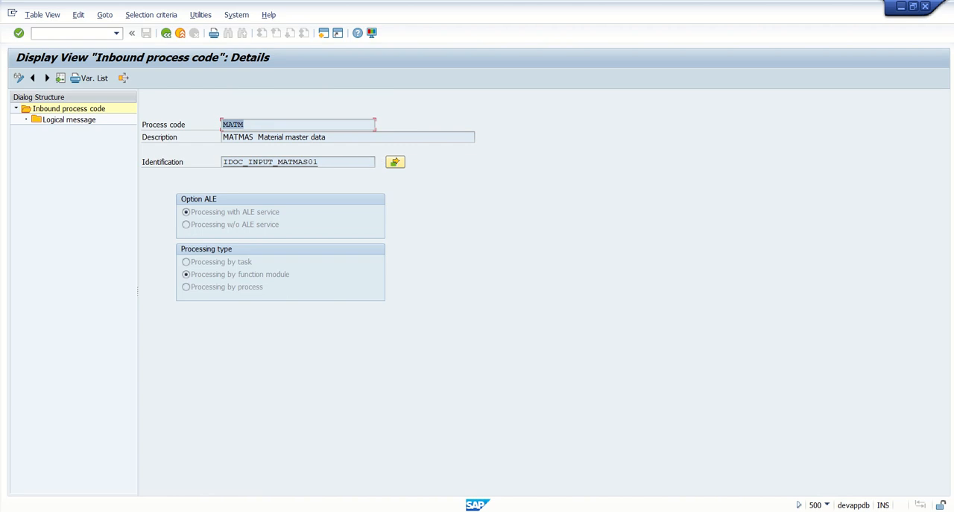
Return to the D700SEND inbound parameters session, save the MATMAS entry and save the partner profile
click(559, 437)
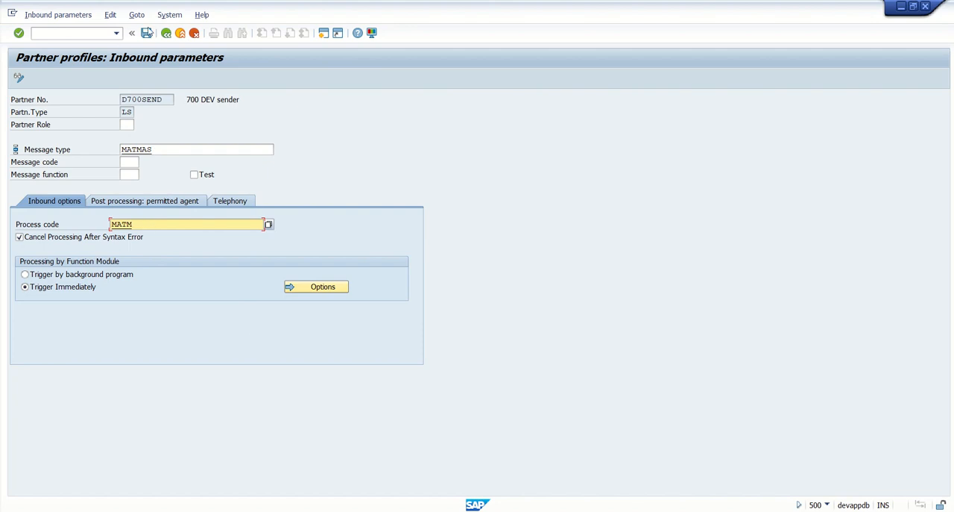
click(147, 34)
click(147, 34)
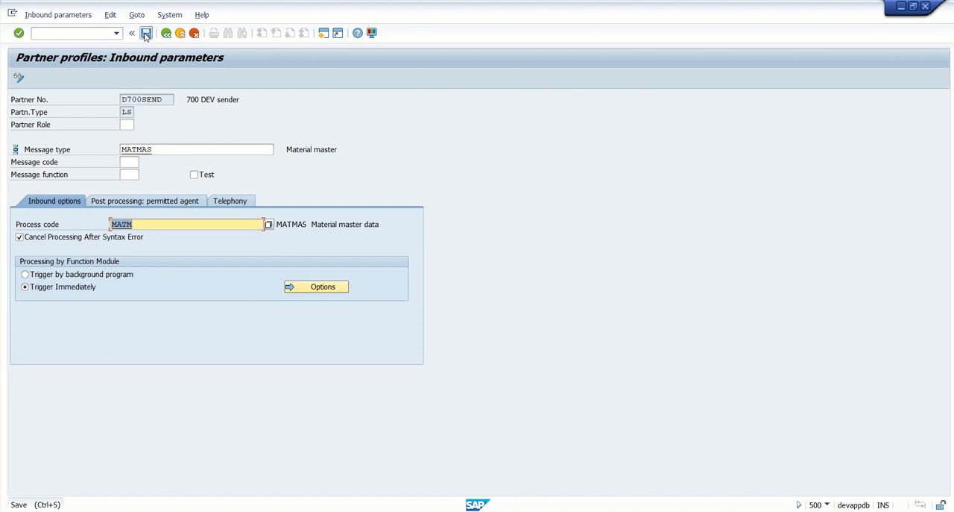
click(165, 34)
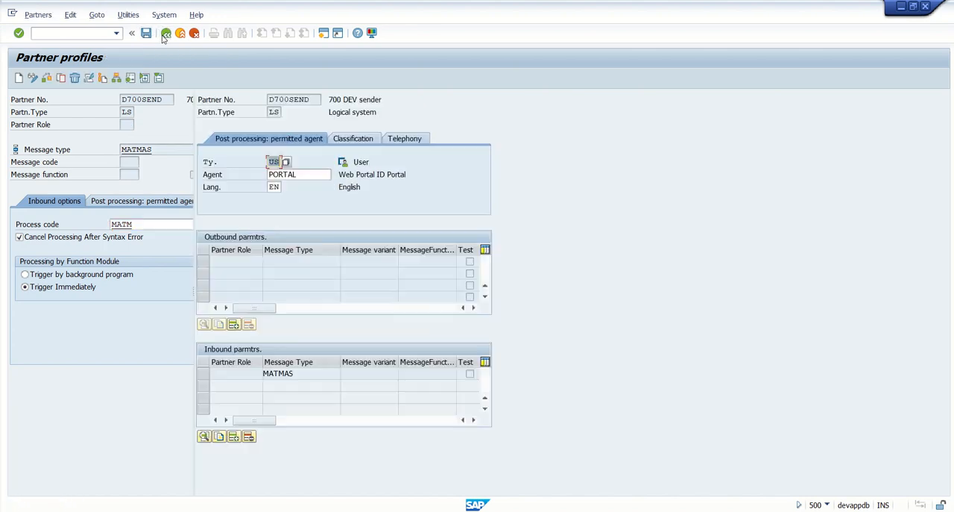
click(147, 34)
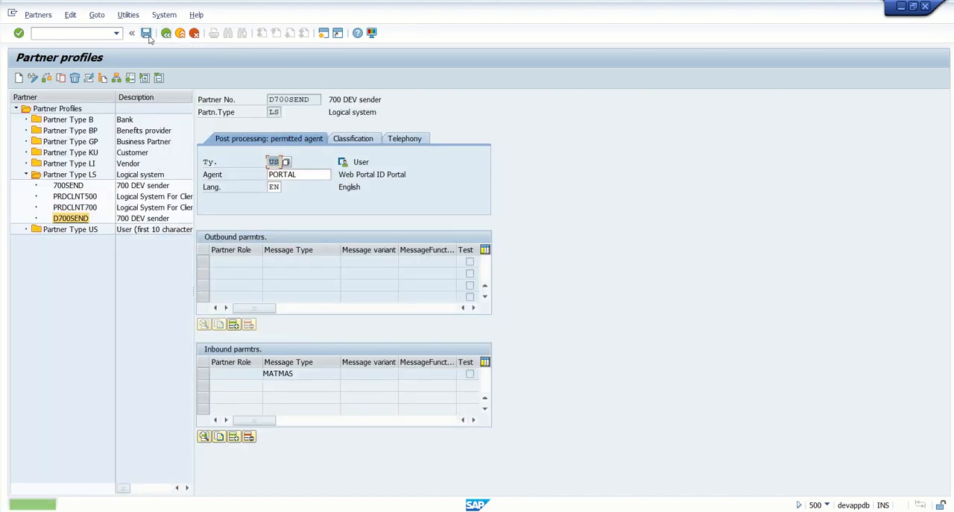
Collapse the Partner Type LS folder and check the MATMAS entry in D700SEND's inbound parameters
click(27, 173)
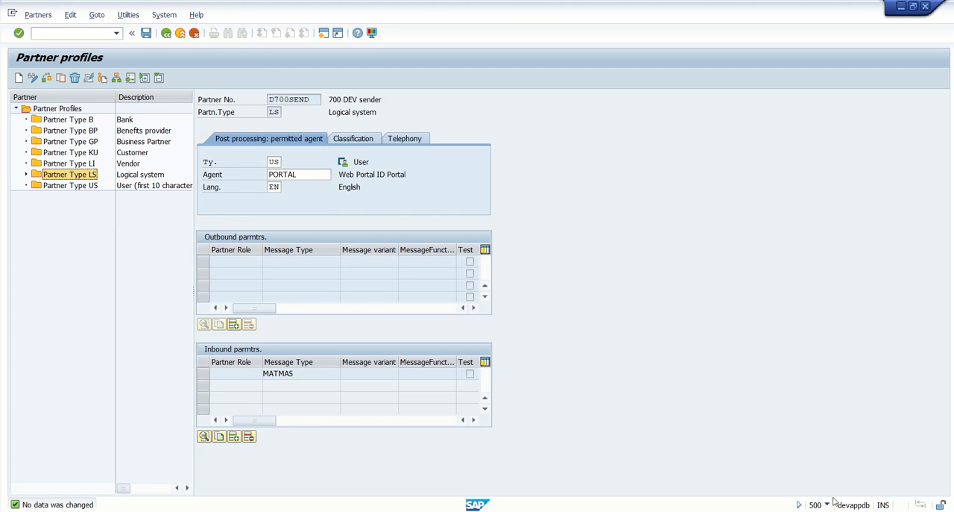
click(299, 372)
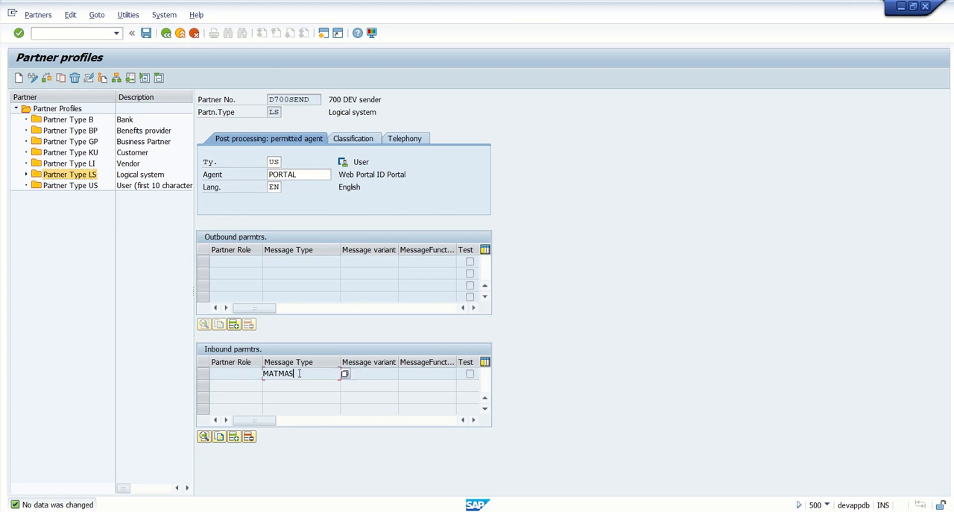
drag(298, 373, 212, 365)
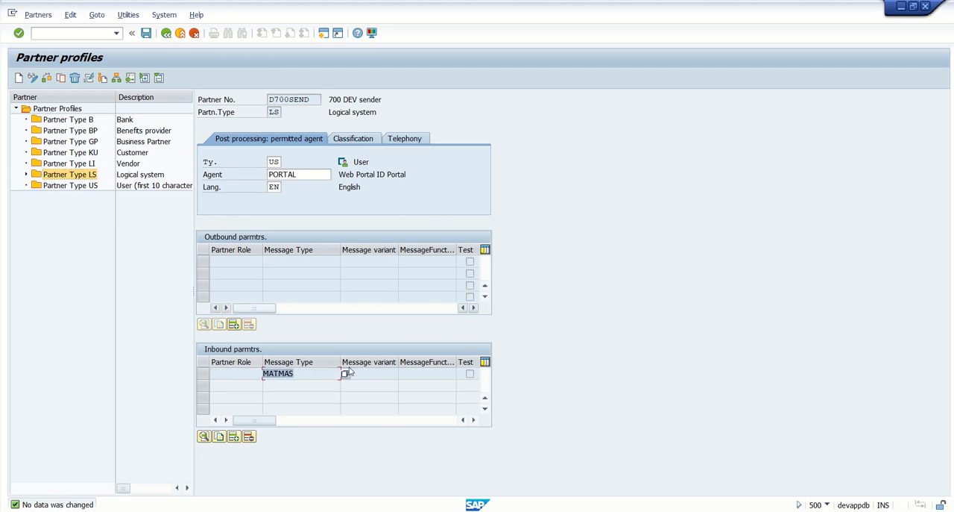
Switch to the PowerPoint presentation, show slide 2 and place the cursor in the table's Partner Profile cell
key(alt+Tab)
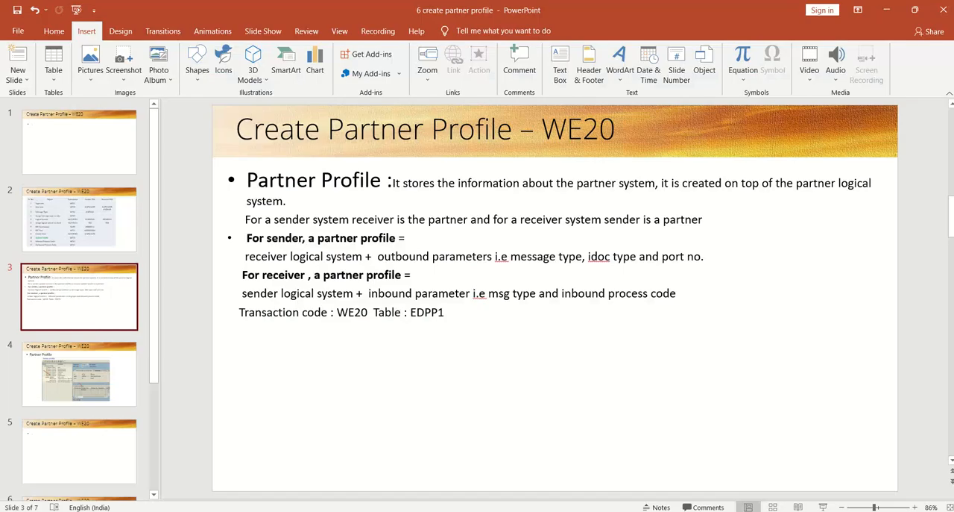
click(88, 234)
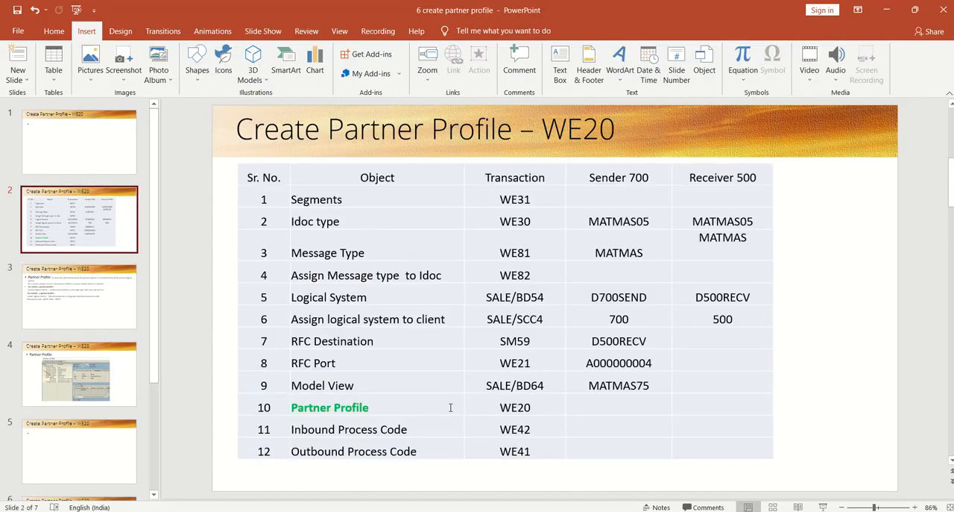
click(422, 406)
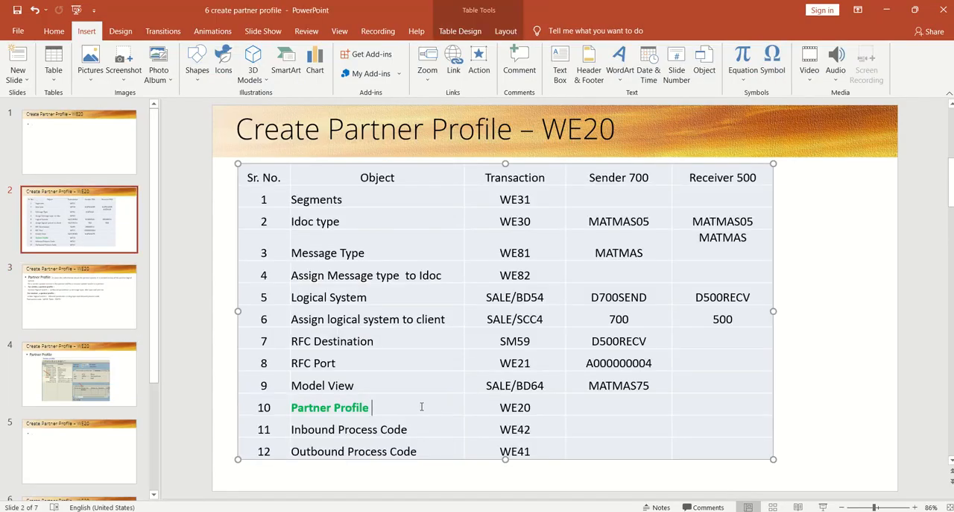